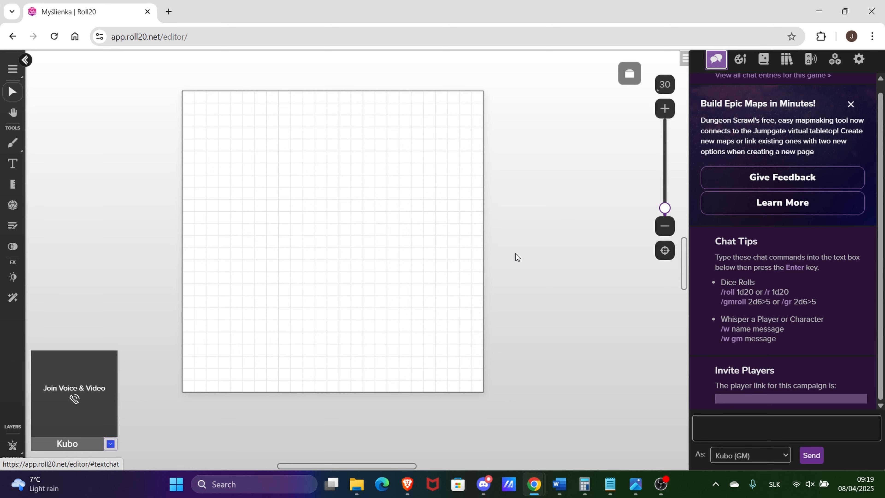
Open the character Voľný charakter 1 from the game's journal.
left_click(763, 57)
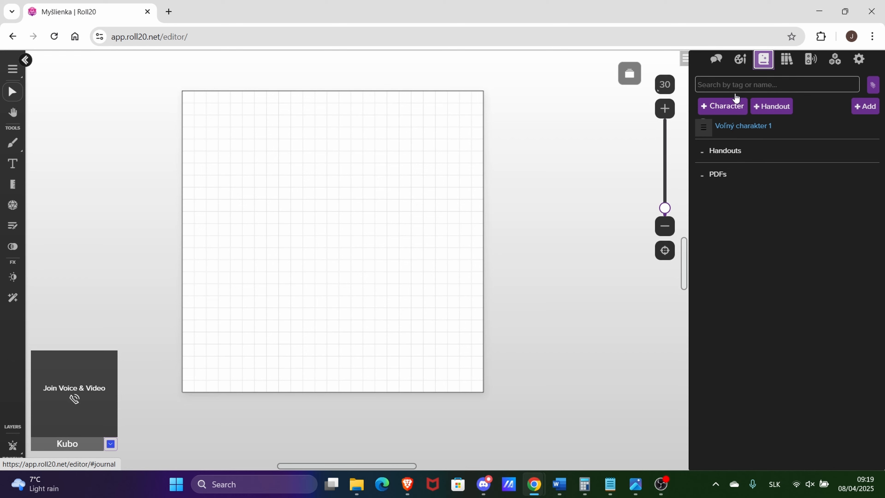
left_click(716, 60)
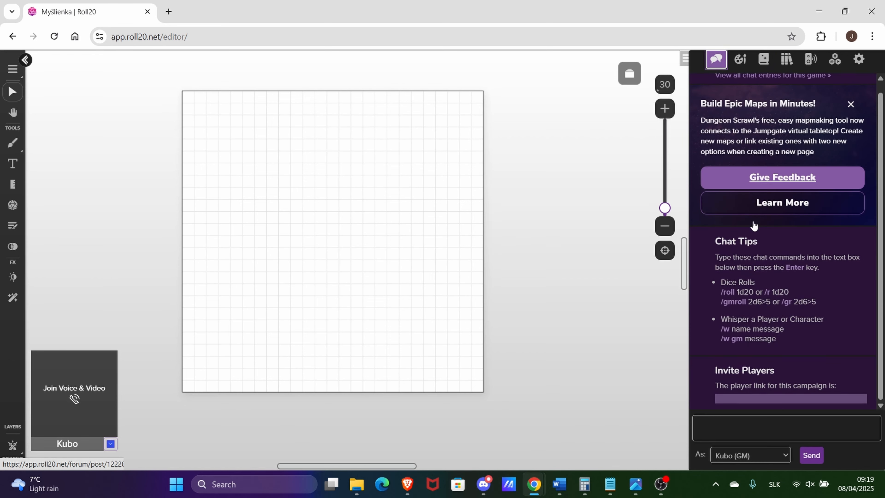
left_click(763, 59)
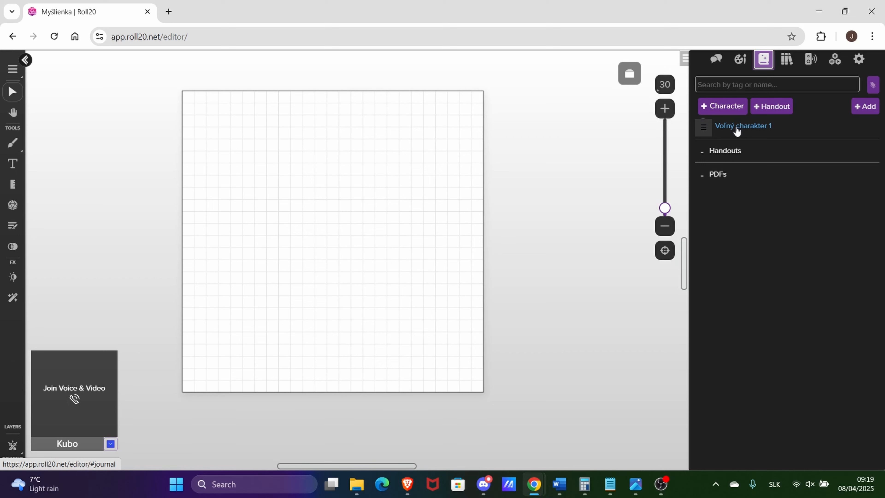
left_click(729, 152)
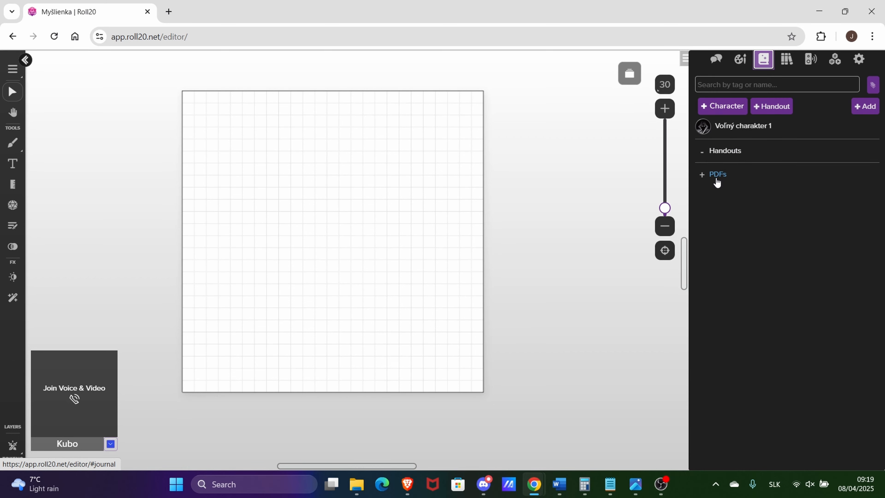
left_click(738, 126)
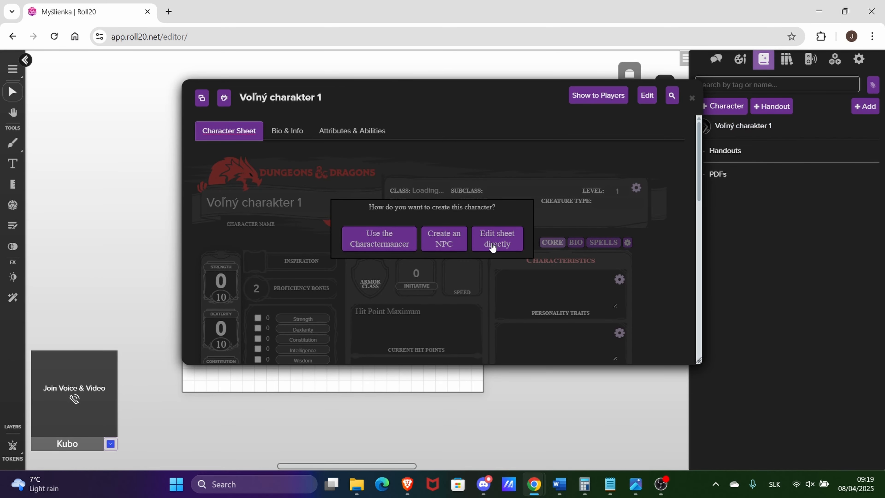
Start creating the character with the Charactermancer and advance past its welcome page to the race choice.
scroll(482, 301, "down", 5)
scroll(482, 302, "up", 5)
scroll(482, 302, "down", 5)
scroll(483, 302, "up", 5)
left_click(366, 241)
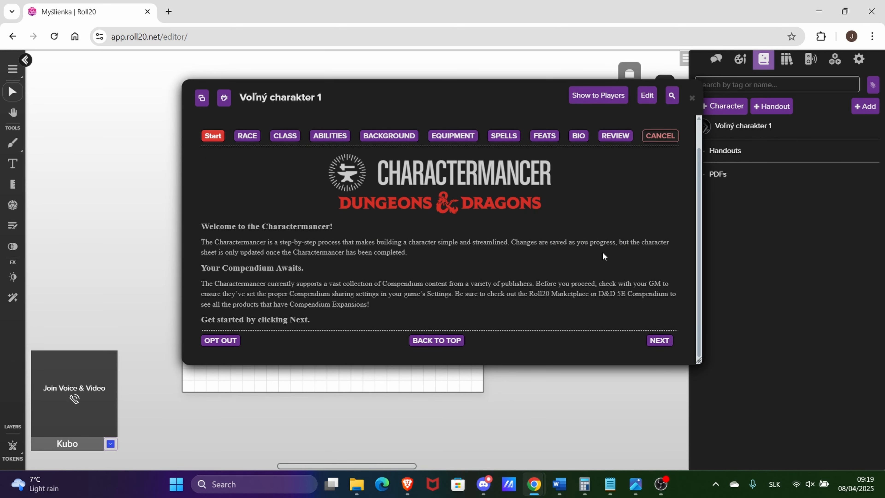
left_click(656, 340)
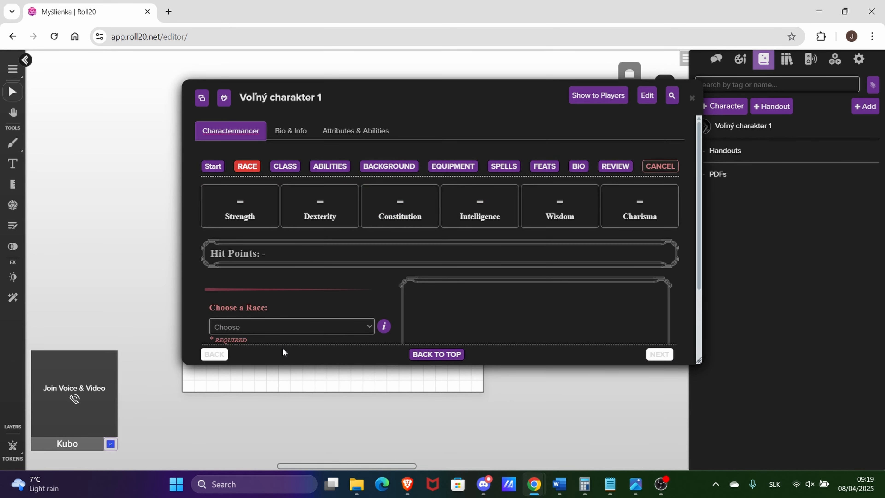
Set the character's race to Dragonborn (FBR14) and its alignment to Lawful Good.
scroll(243, 287, "down", 3)
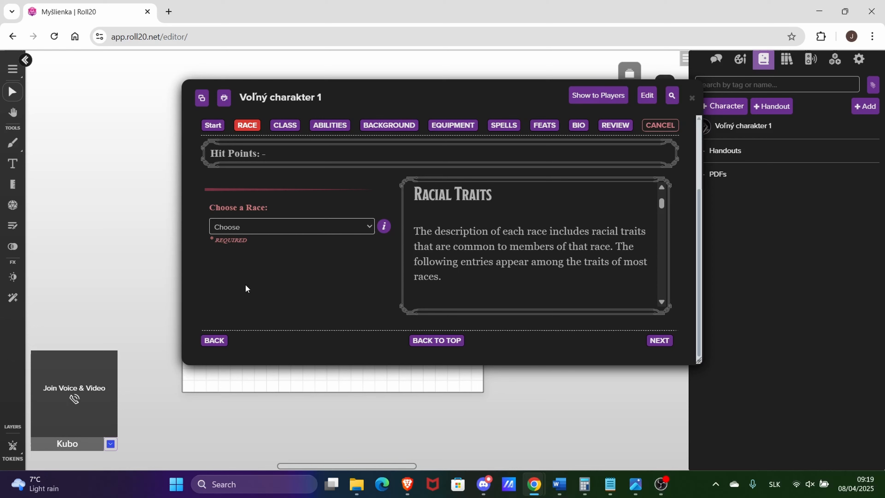
left_click(292, 226)
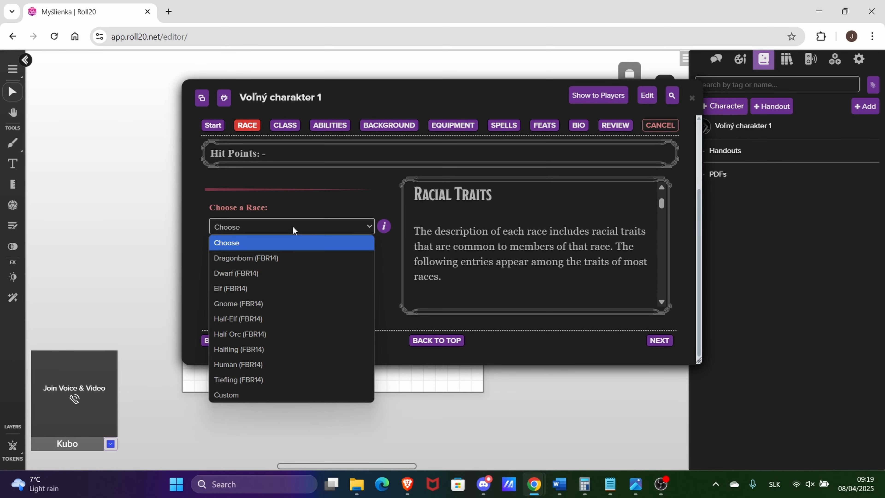
left_click(261, 258)
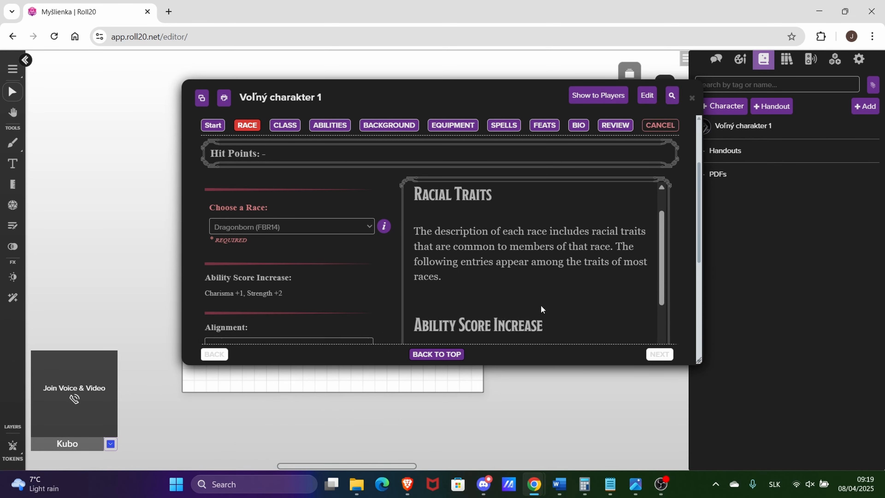
scroll(324, 311, "down", 3)
scroll(324, 312, "down", 1)
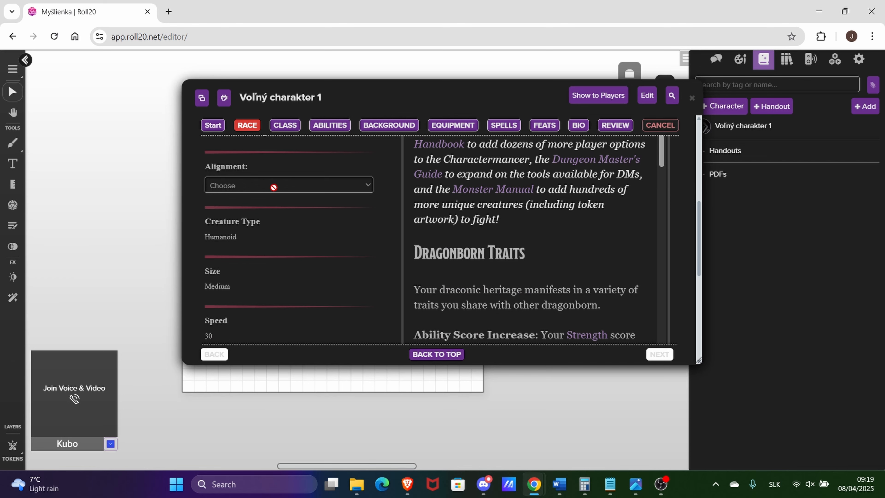
left_click(226, 186)
left_click(231, 218)
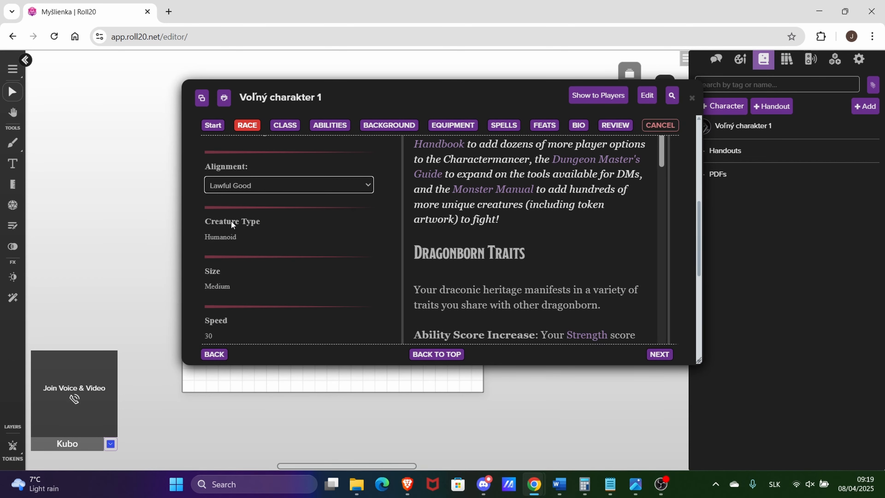
Proceed to the class page and choose Bard (FBR14) as the character's class.
scroll(267, 244, "down", 10)
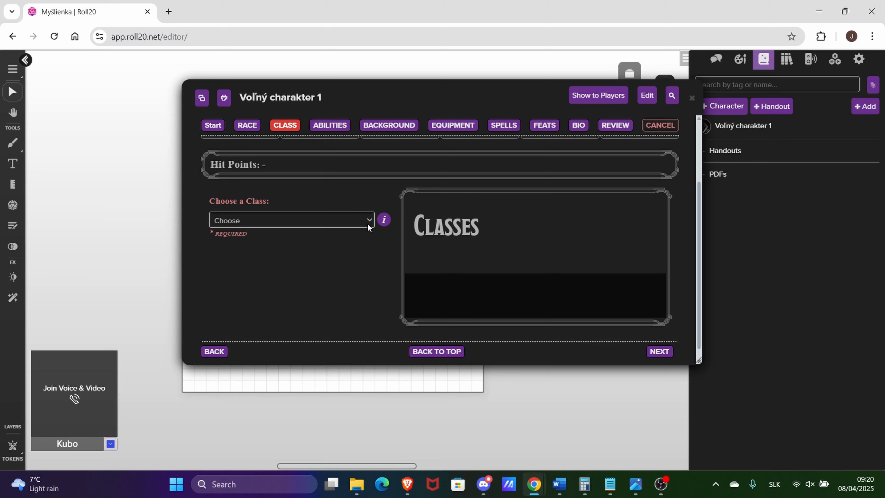
left_click(362, 221)
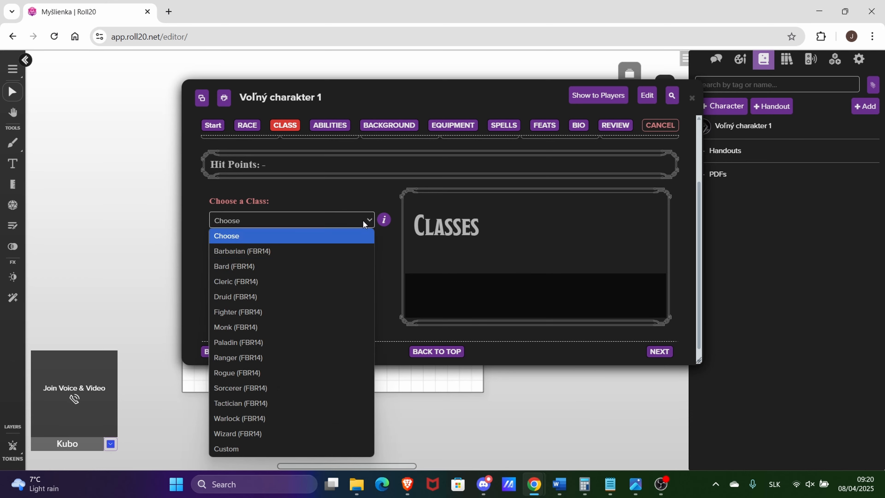
left_click(281, 270)
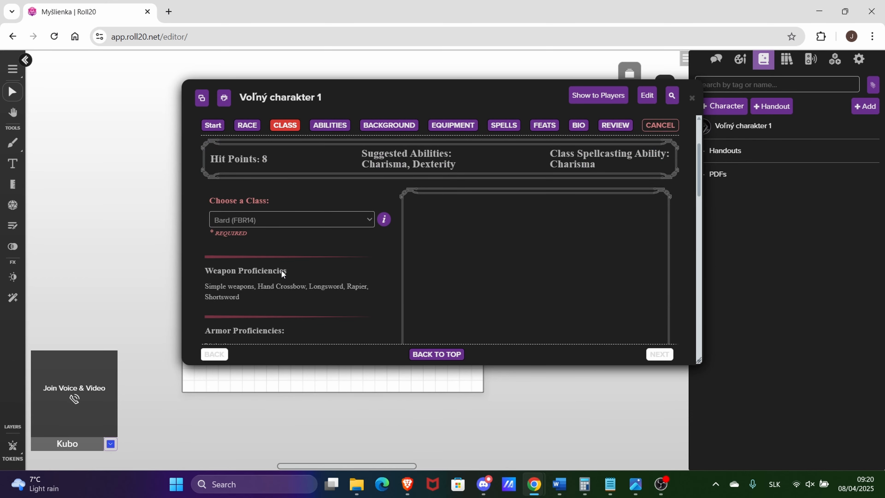
scroll(281, 270, "down", 15)
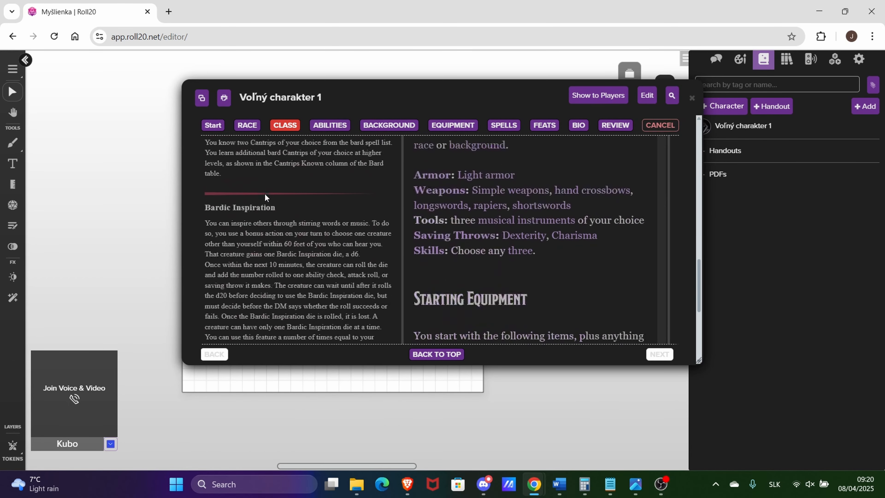
Go to the abilities page and look at the available ability score methods without choosing one.
left_click(320, 126)
scroll(346, 262, "down", 3)
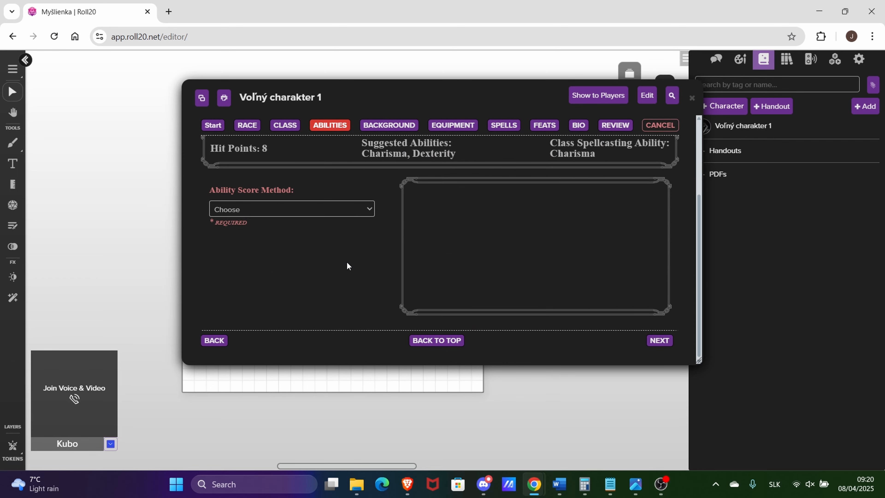
left_click(330, 212)
left_click(273, 213)
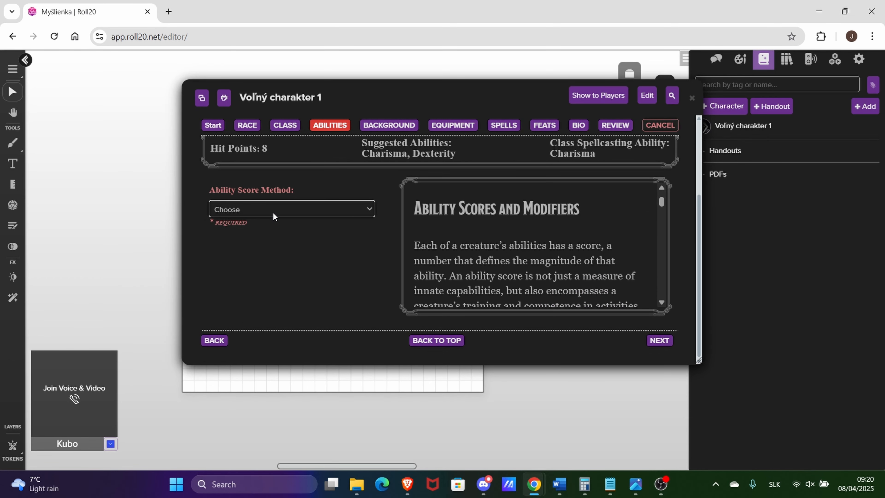
left_click(282, 212)
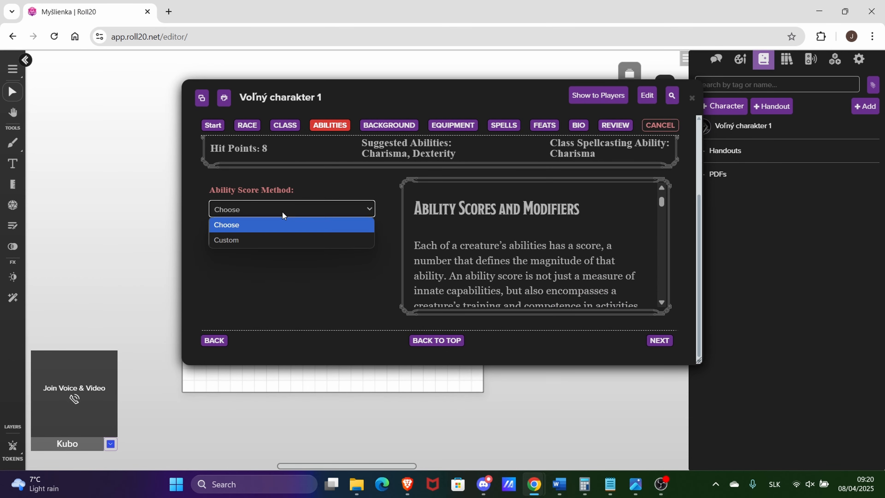
left_click(380, 196)
left_click(336, 208)
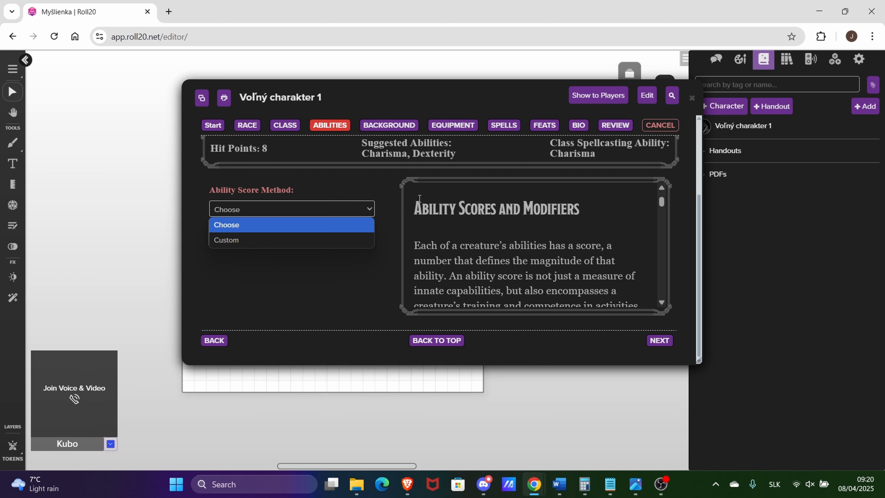
left_click(400, 192)
left_click(218, 208)
left_click(383, 218)
left_click(292, 208)
left_click(386, 201)
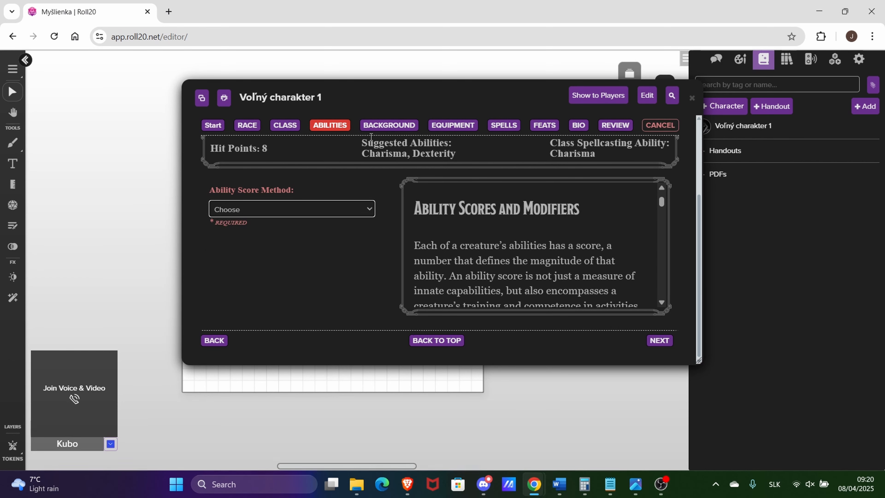
Look through the Charactermancer's background, equipment and spells pages.
left_click(378, 125)
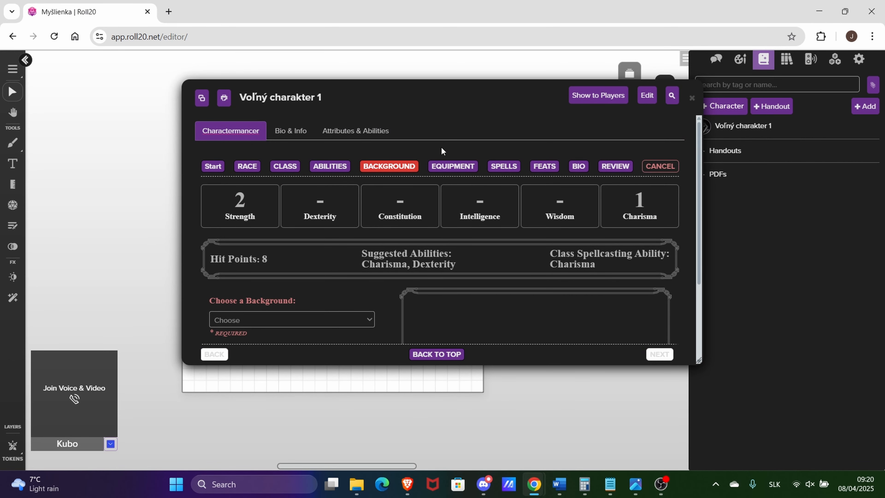
left_click(452, 169)
left_click(507, 166)
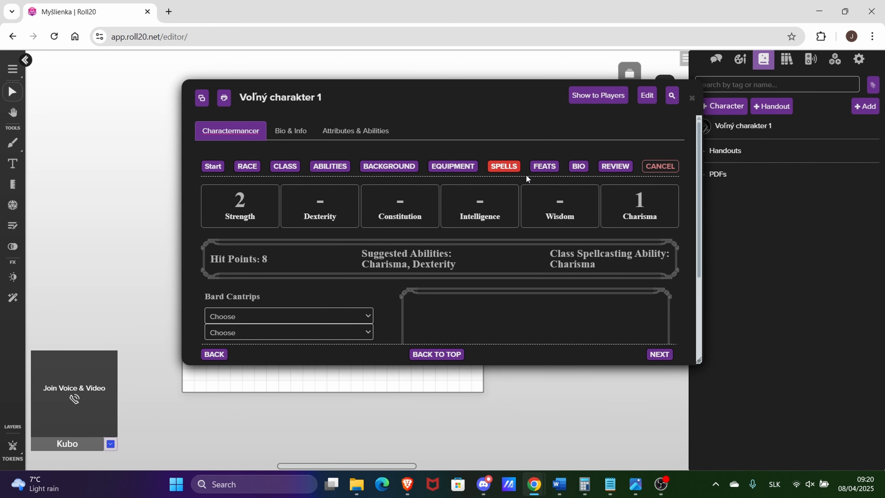
scroll(369, 319, "down", 4)
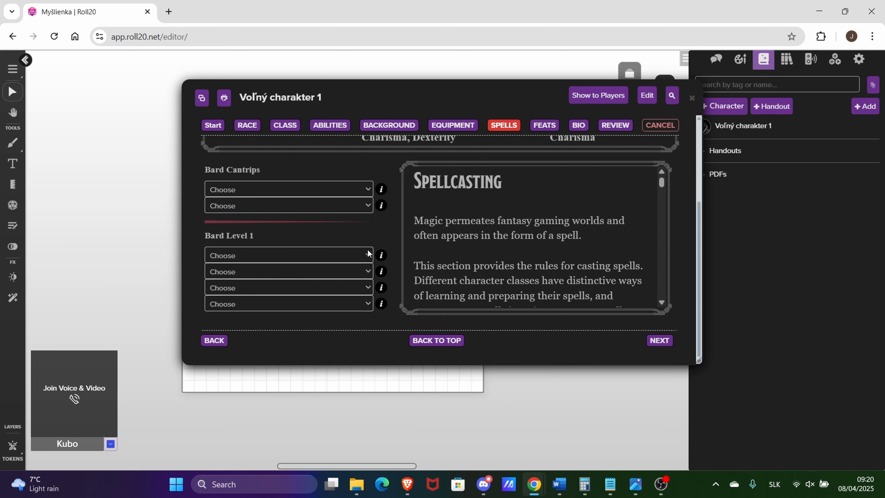
Review the Charactermancer choices and apply them to the character sheet.
left_click(615, 125)
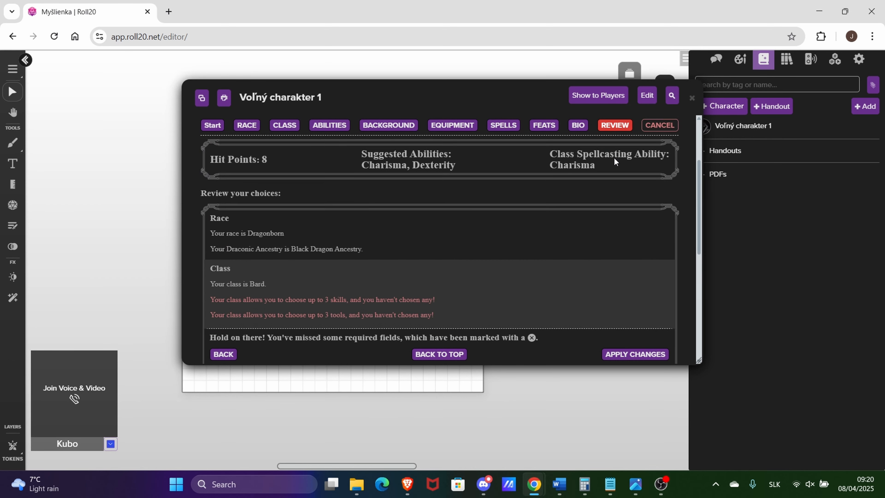
scroll(613, 158, "down", 8)
scroll(383, 231, "down", 2)
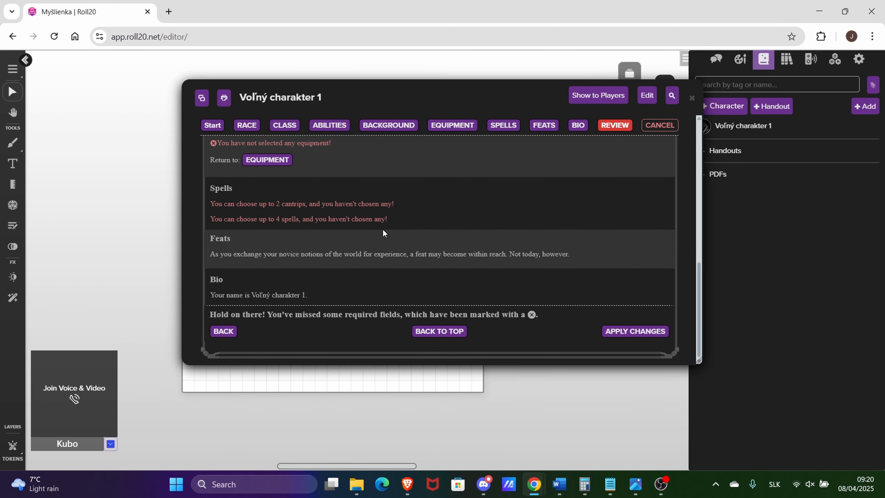
left_click(628, 334)
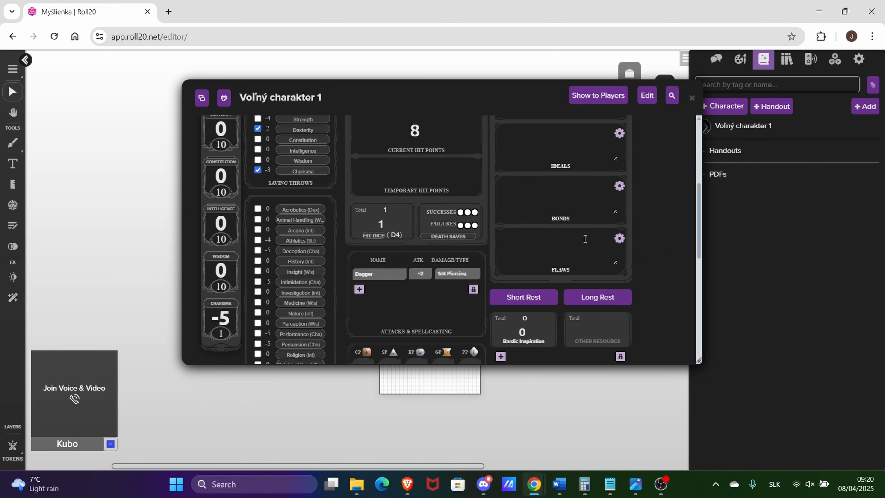
Examine the generated character sheet's core page, including abilities, skills, hit points, equipment and racial and class features.
scroll(584, 240, "down", 2)
scroll(584, 240, "up", 5)
scroll(366, 250, "down", 3)
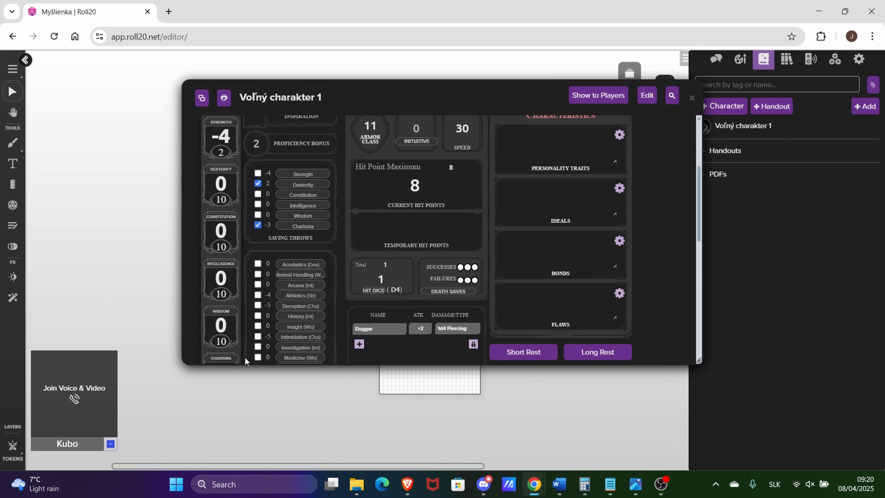
scroll(210, 350, "down", 2)
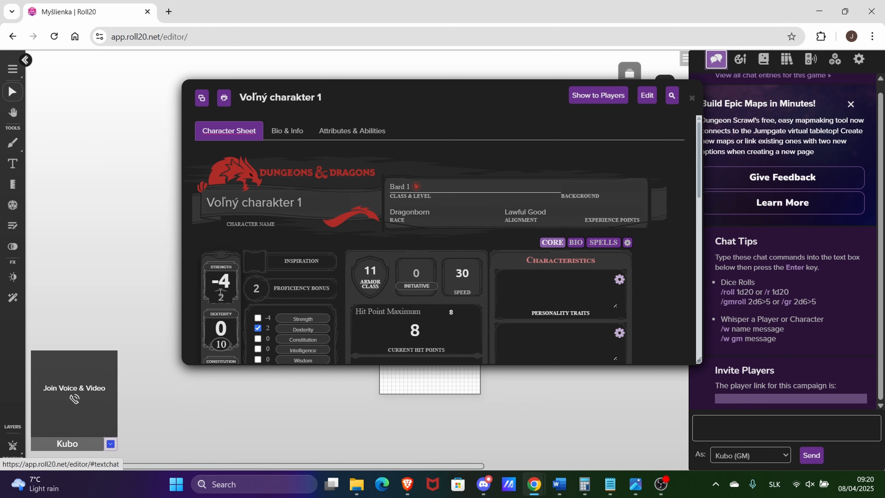
scroll(510, 268, "down", 5)
scroll(509, 269, "down", 5)
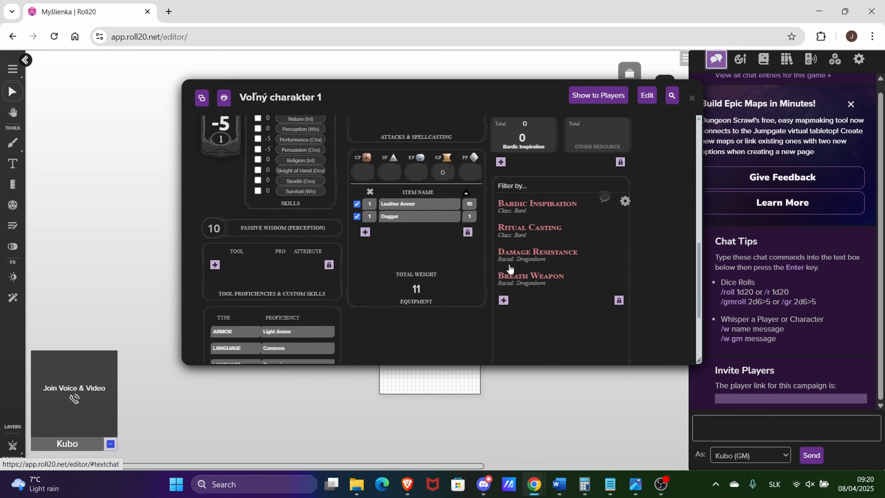
scroll(509, 268, "up", 10)
scroll(508, 268, "up", 1)
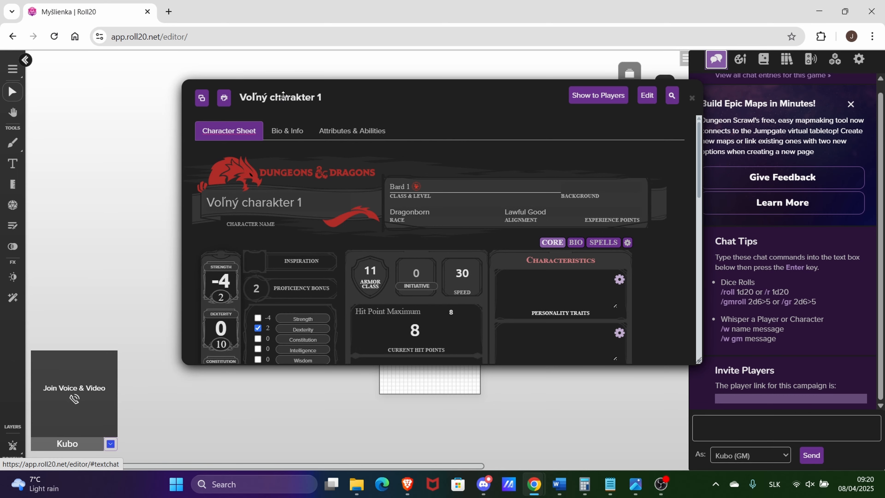
scroll(551, 136, "down", 4)
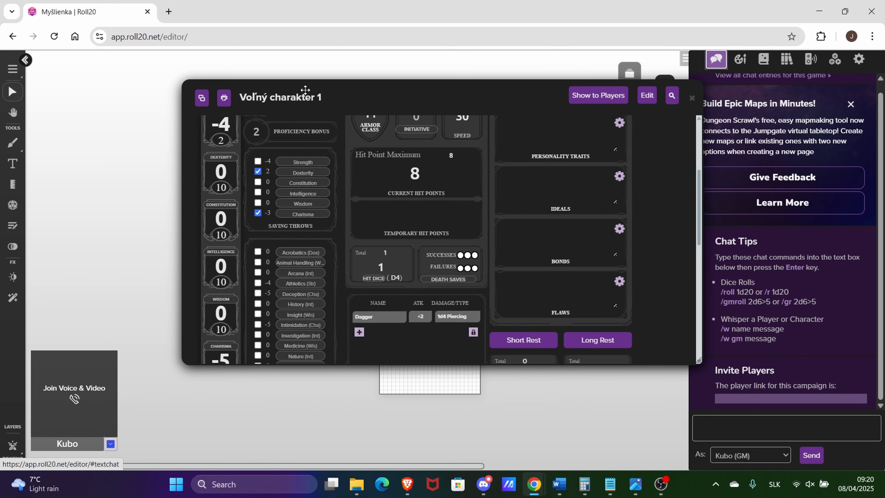
scroll(440, 266, "up", 4)
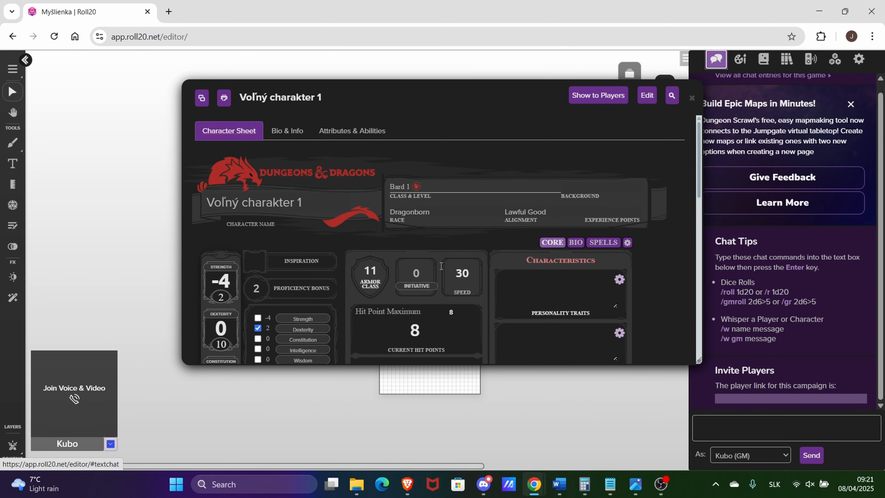
Examine the sheet's spells page, and return to the core page with the journal showing alongside.
left_click(601, 243)
scroll(506, 255, "down", 3)
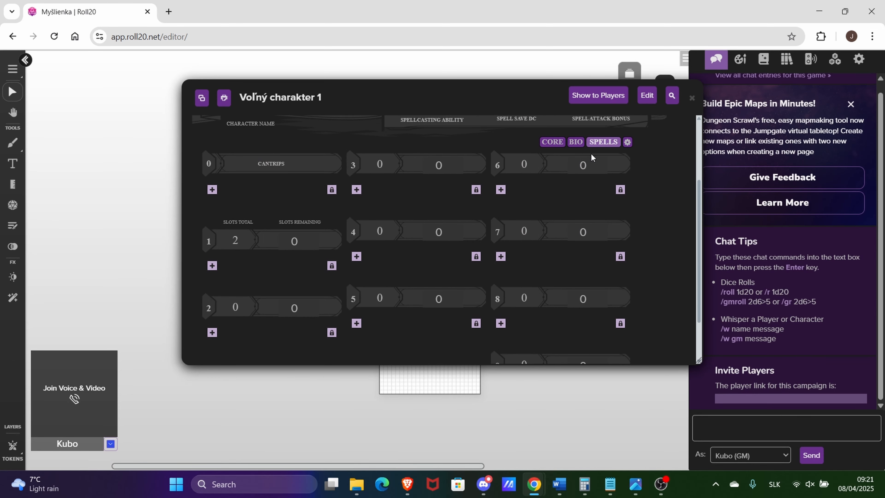
left_click(557, 143)
left_click(764, 59)
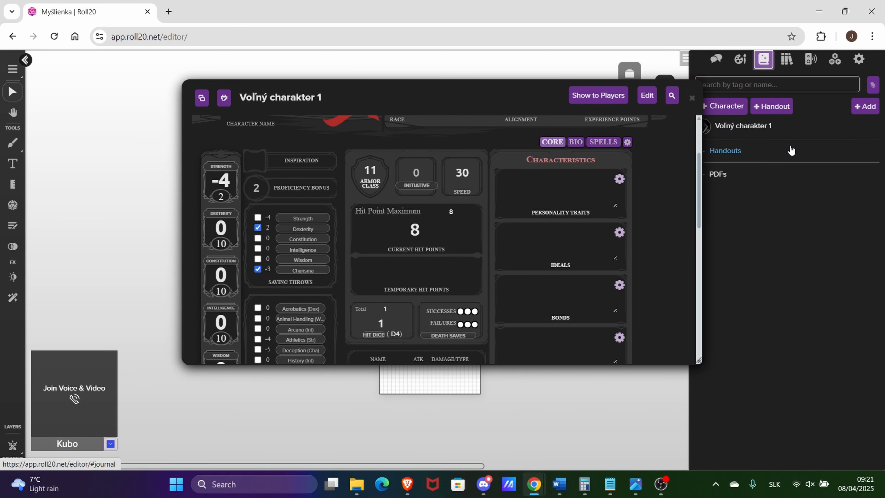
Add the Acid Arrow spell (Free Basic Rules 2014) from the compendium to the character sheet, and check the sheet's spells page.
left_click(787, 60)
scroll(812, 282, "down", 4)
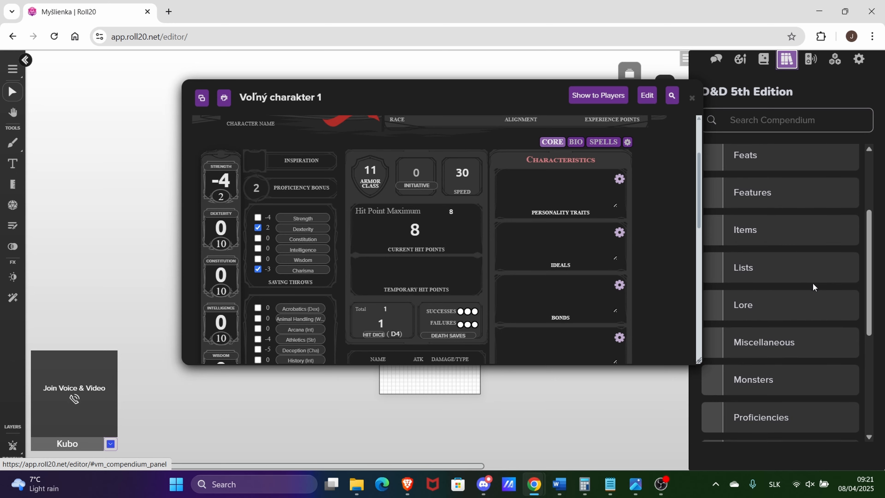
scroll(813, 282, "down", 3)
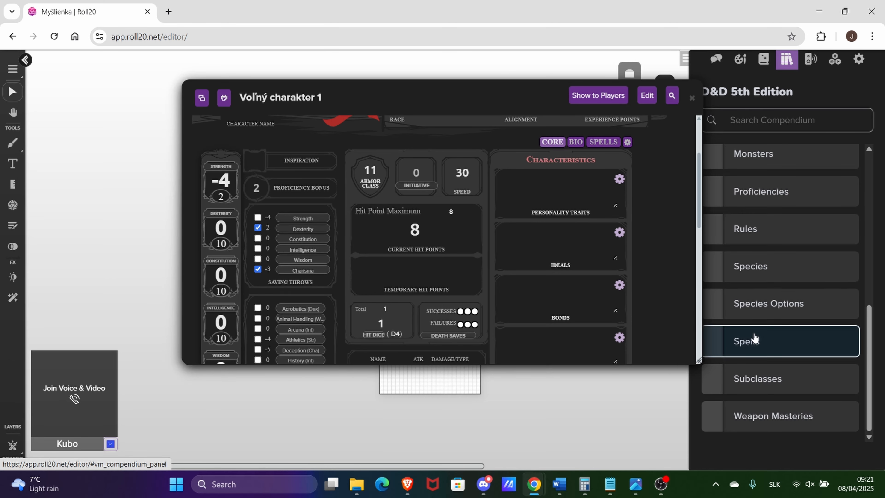
left_click(757, 340)
left_click_drag(776, 193, 562, 227)
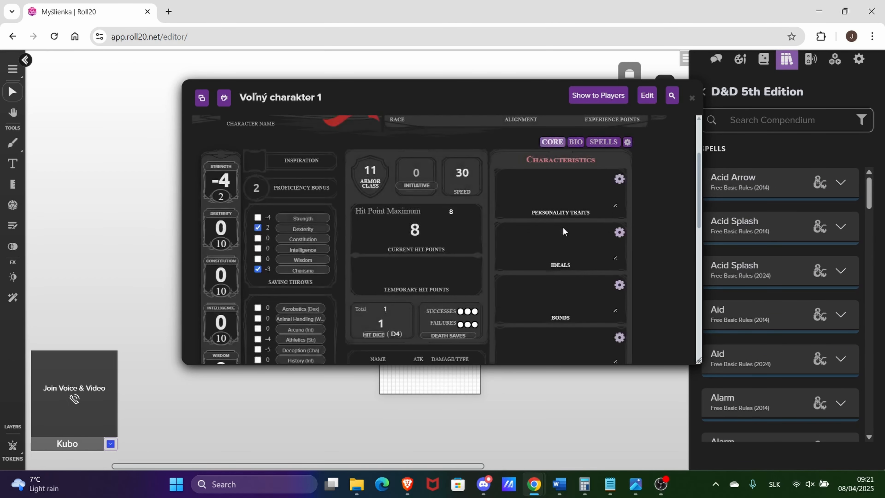
left_click(598, 146)
scroll(448, 282, "up", 3)
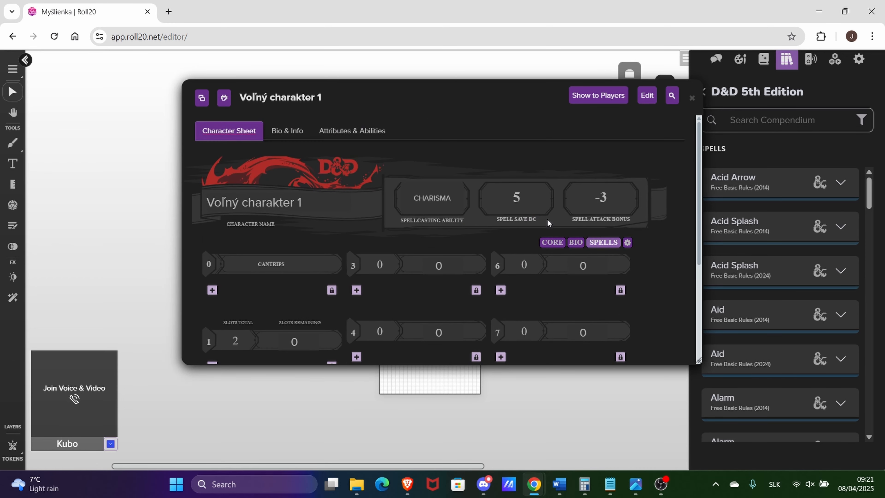
left_click(552, 242)
Show the text chat, roll the character's Dagger attack and roll its damage from the chat result.
left_click(716, 59)
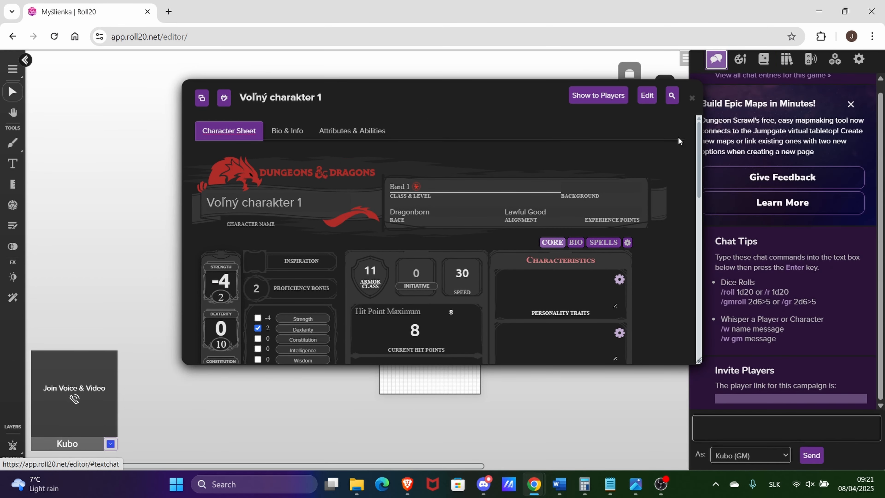
scroll(545, 229, "down", 5)
scroll(553, 225, "down", 3)
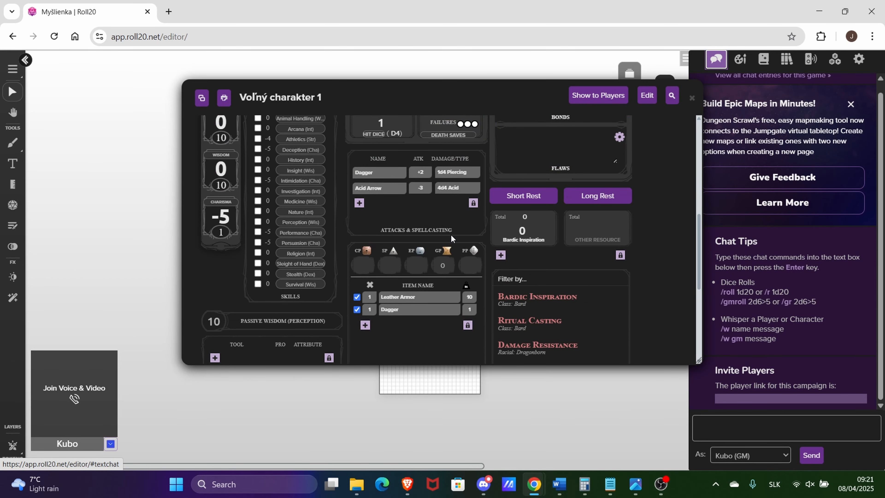
scroll(418, 260, "down", 1)
scroll(472, 257, "up", 5)
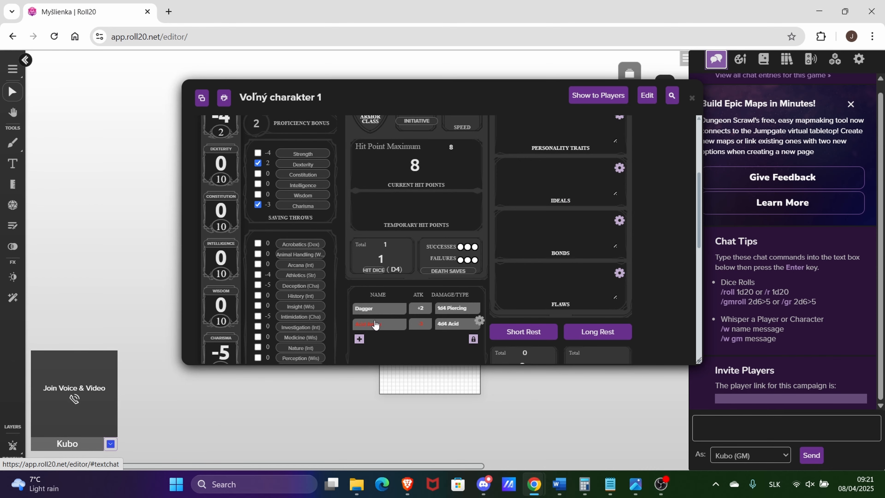
scroll(376, 323, "down", 1)
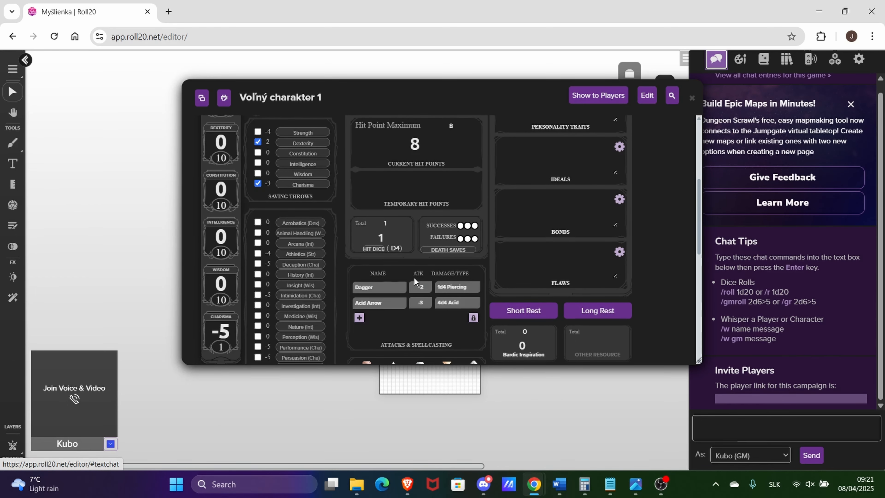
left_click(362, 290)
left_click_drag(497, 86, 400, 80)
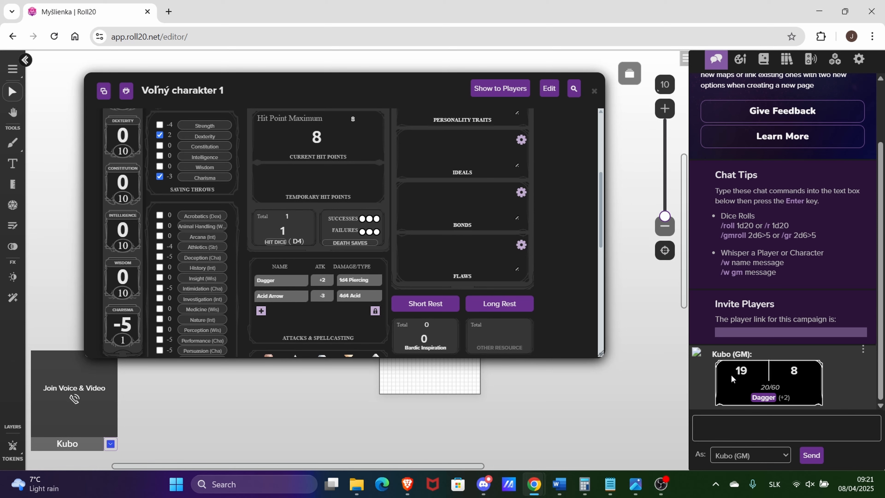
left_click(763, 397)
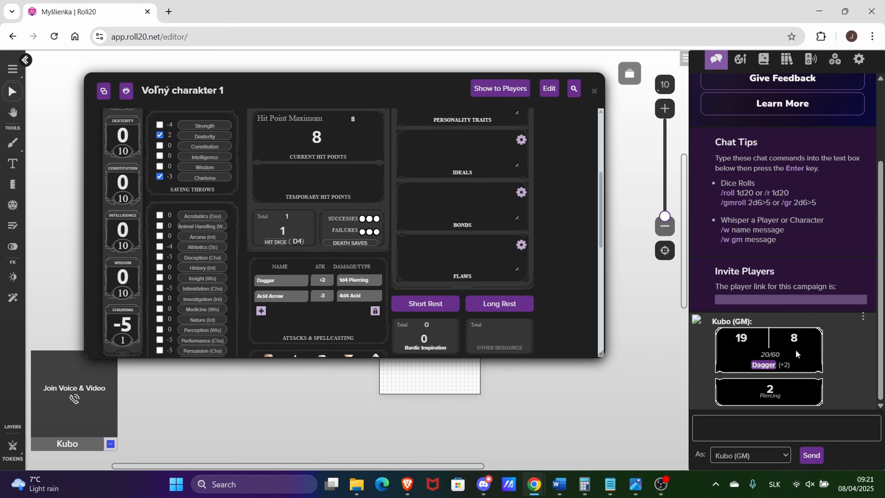
Look over the core page's equipment, proficiencies and features, and roll the Acid Arrow spell attack.
scroll(263, 271, "down", 1)
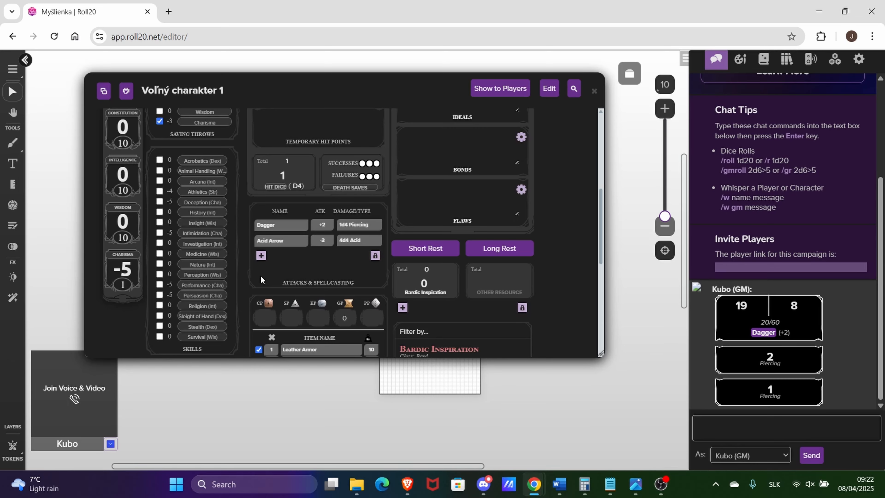
scroll(260, 276, "down", 8)
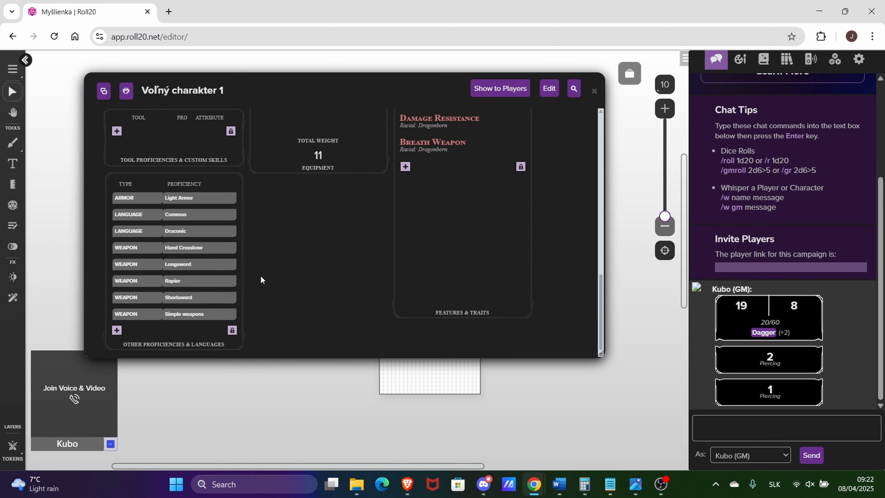
scroll(260, 279, "up", 6)
scroll(260, 277, "down", 4)
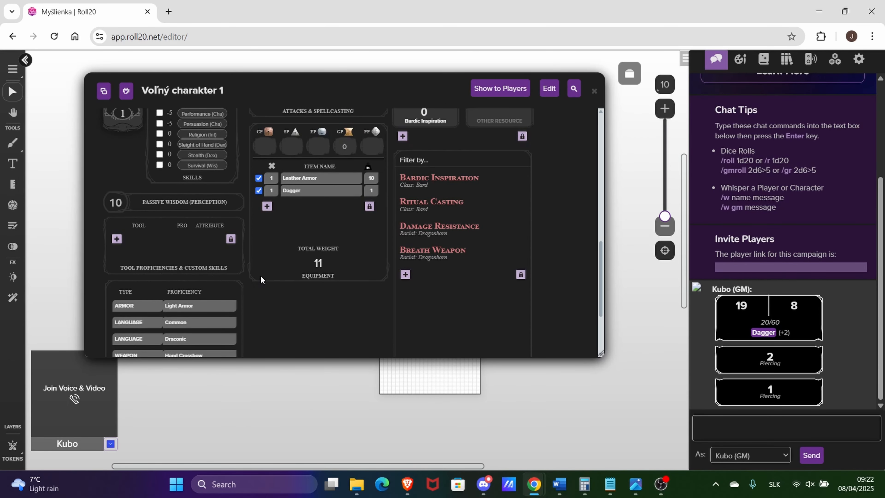
scroll(264, 276, "up", 5)
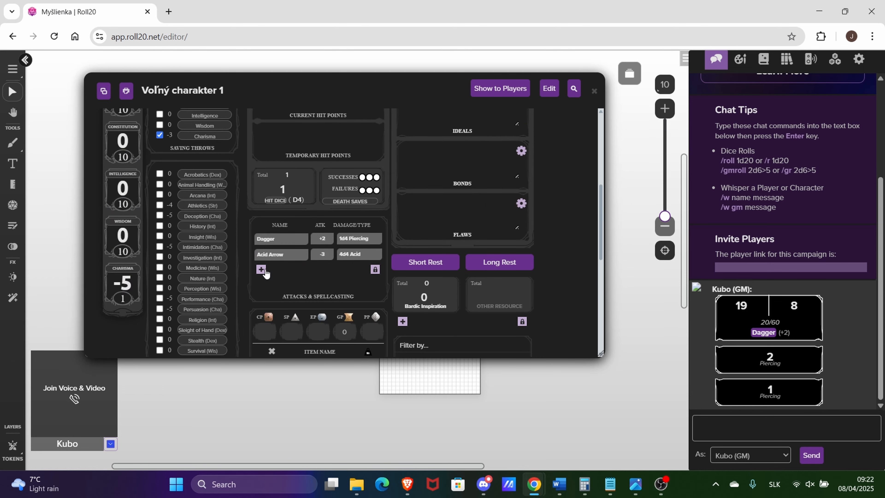
left_click(274, 258)
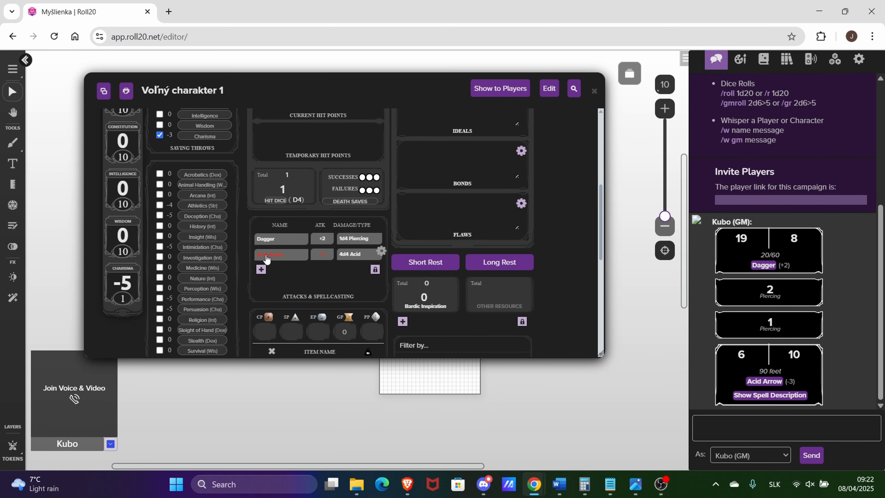
Post the Acid Arrow description to the chat from the level 2 list on the sheet's spells page.
scroll(267, 261, "up", 5)
left_click(507, 236)
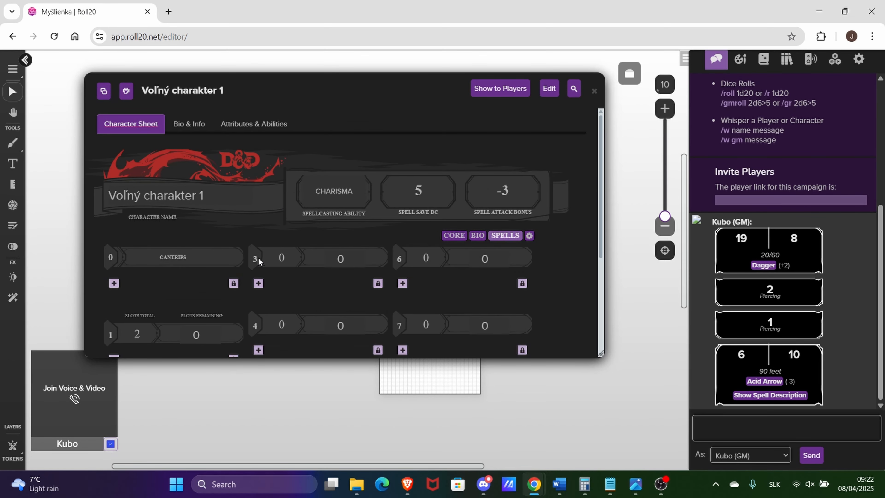
scroll(259, 258, "down", 5)
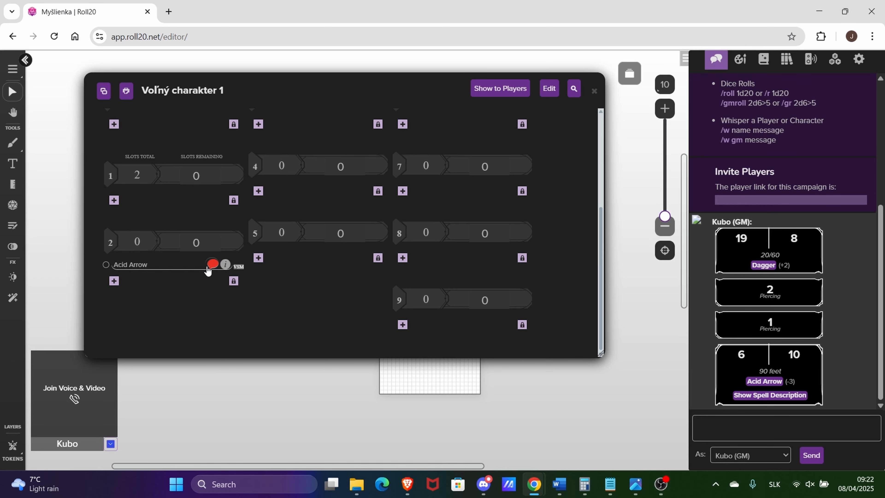
scroll(493, 124, "up", 3)
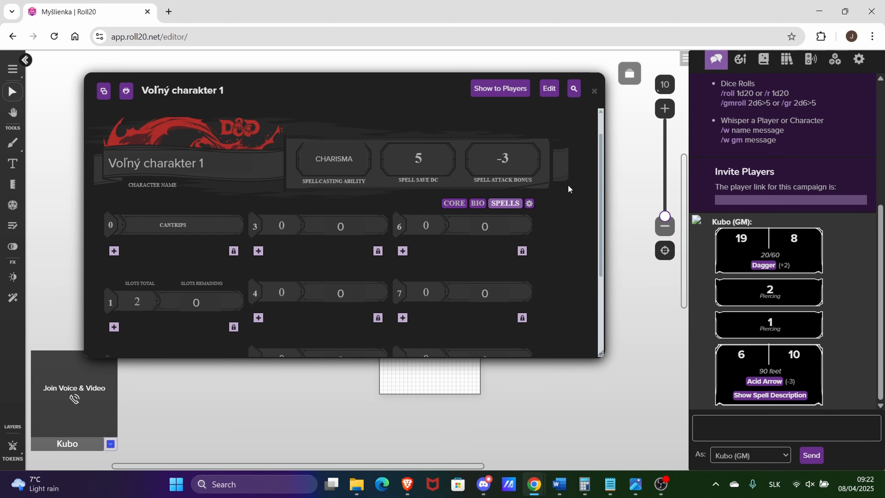
scroll(223, 251, "down", 3)
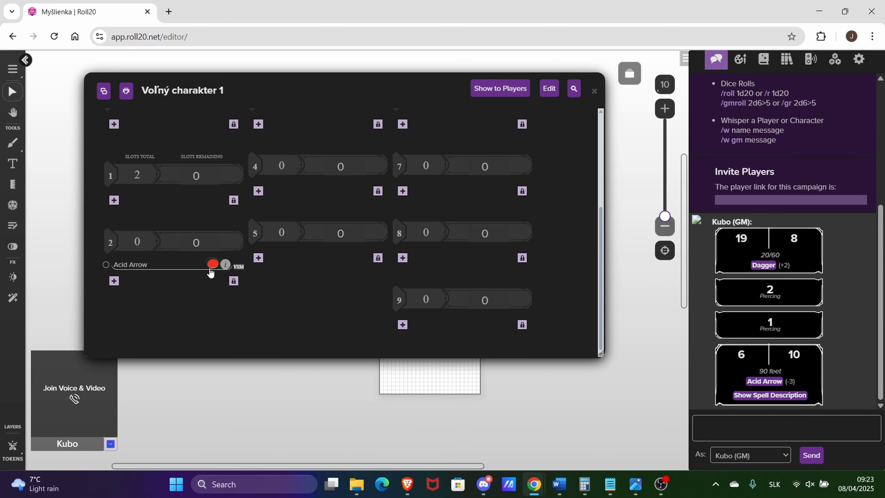
left_click(212, 265)
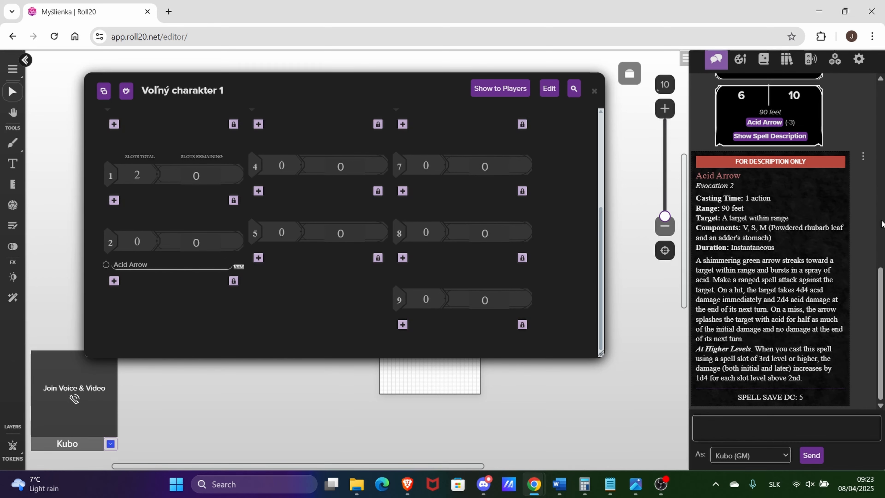
Return to the sheet's core page and roll a Perception skill check.
scroll(402, 201, "up", 5)
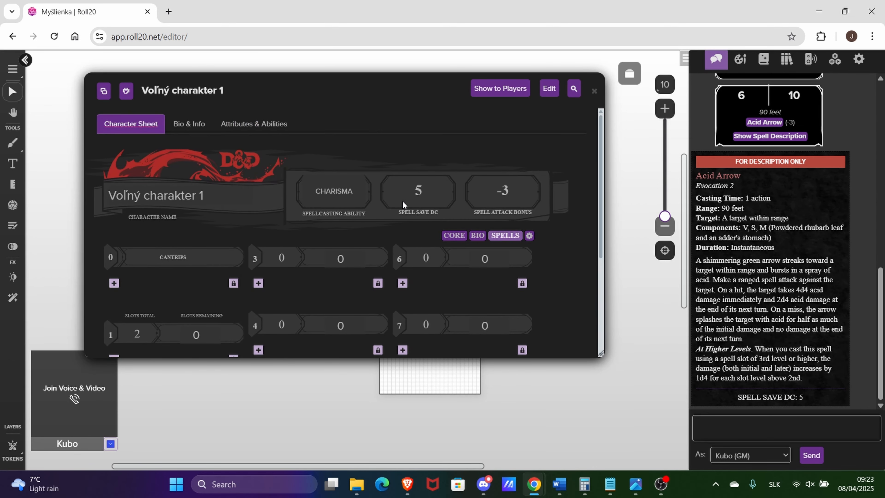
left_click(451, 236)
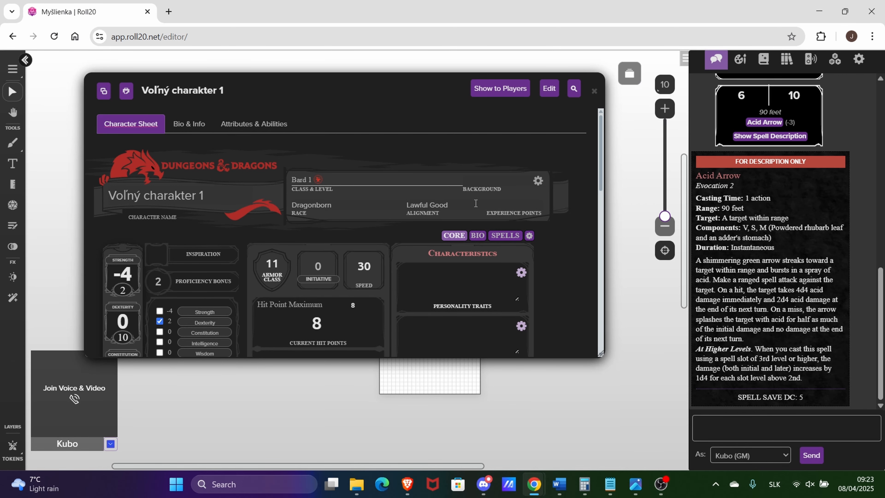
scroll(287, 221, "down", 5)
scroll(287, 222, "down", 1)
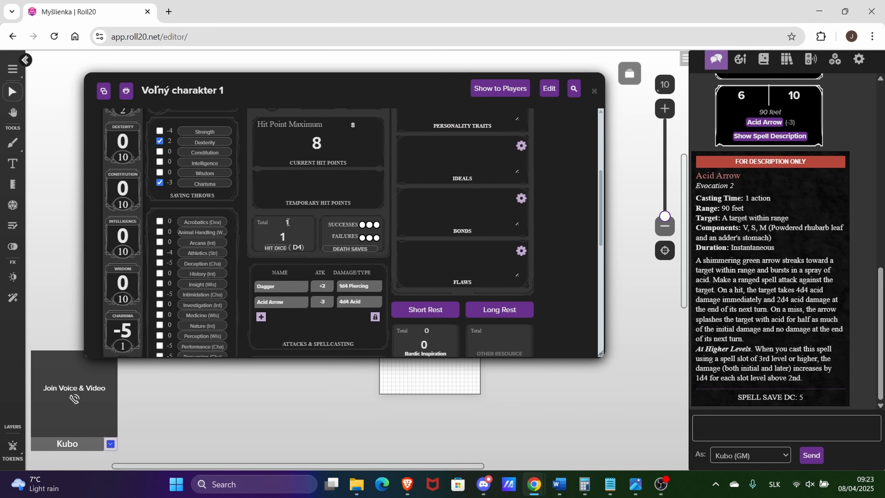
scroll(287, 221, "down", 3)
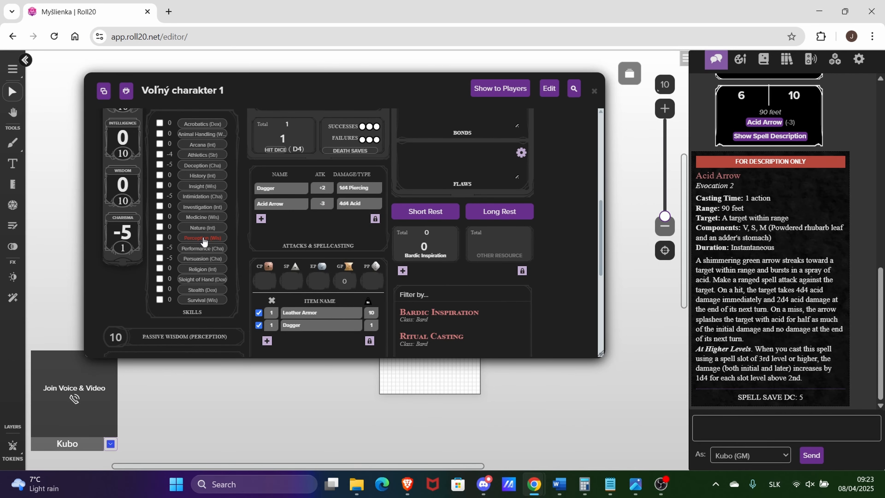
left_click(197, 240)
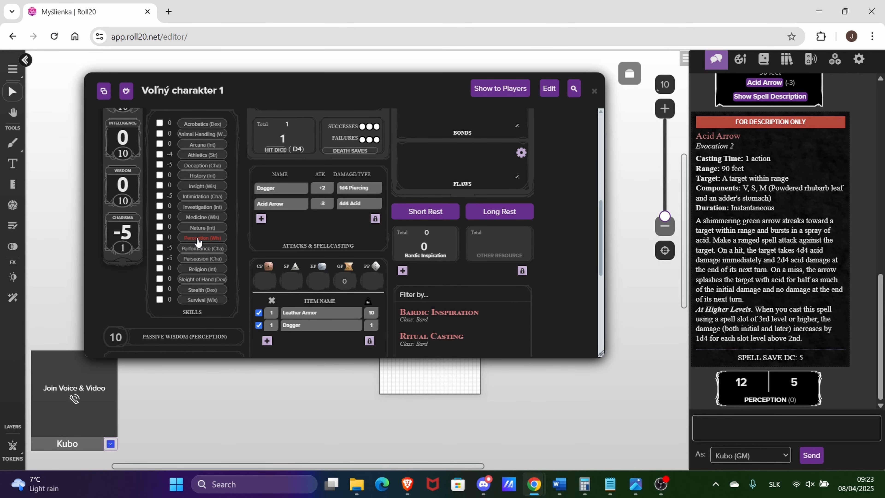
Roll an Intelligence saving throw and look over the rest of the core page.
scroll(194, 198, "up", 5)
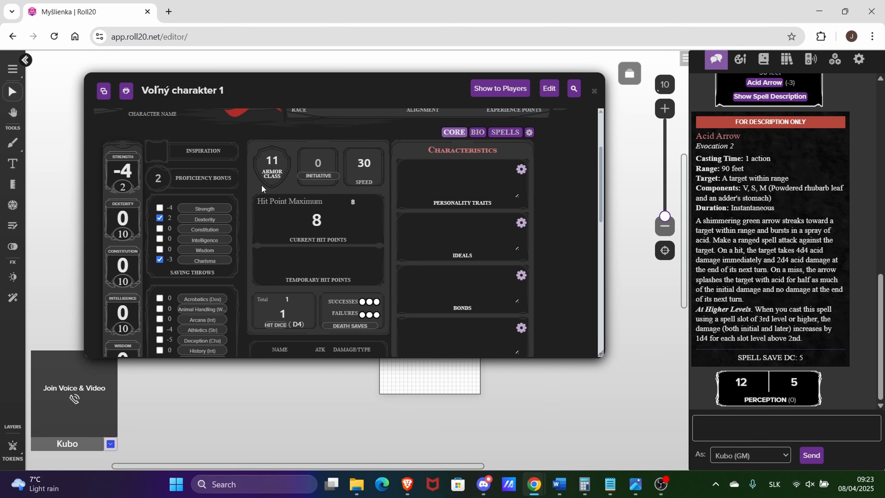
scroll(323, 291, "down", 1)
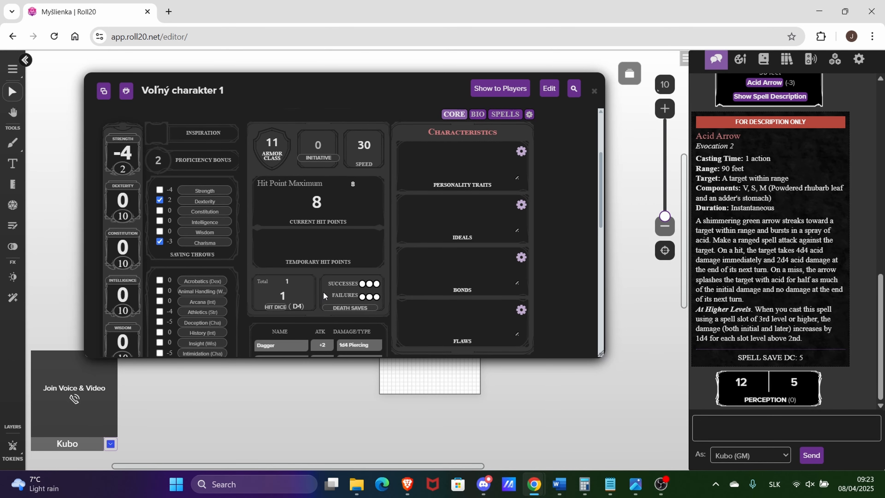
left_click(199, 227)
scroll(198, 226, "down", 5)
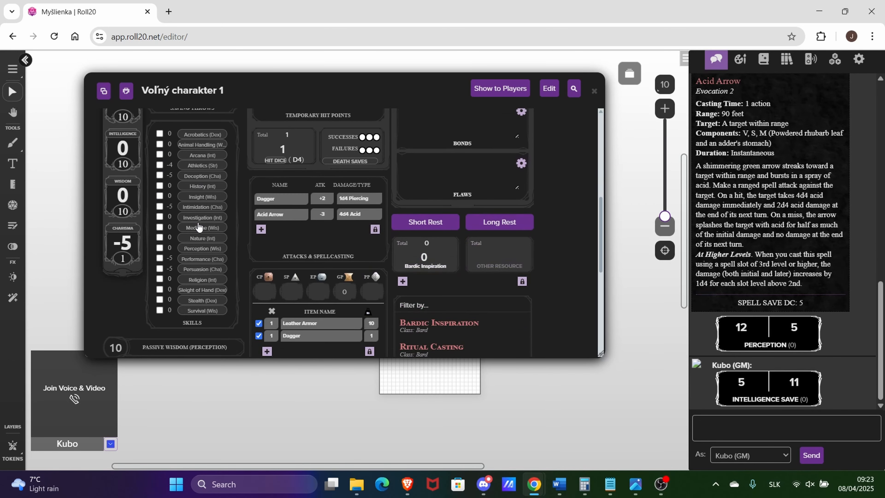
scroll(197, 223, "down", 3)
scroll(198, 223, "up", 3)
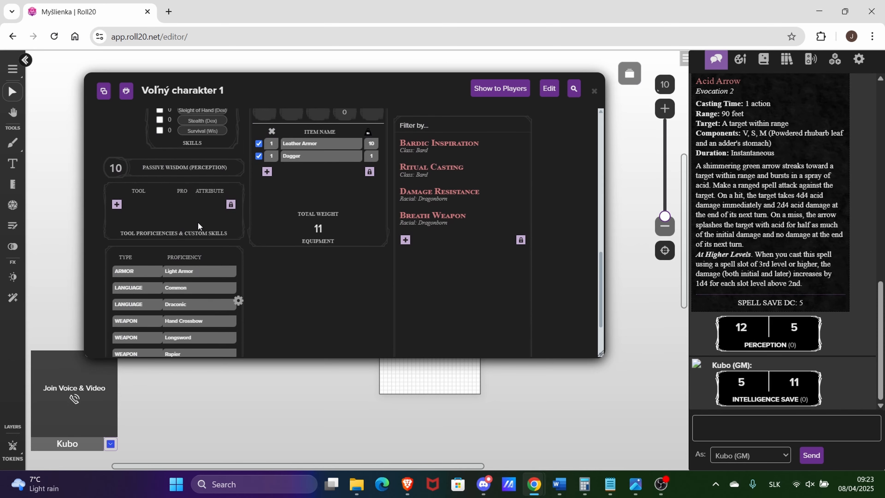
scroll(340, 240, "up", 4)
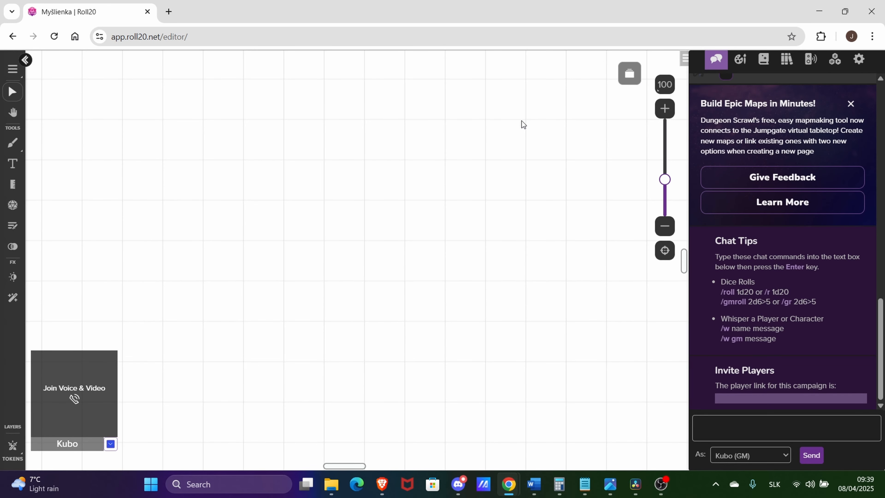
scroll(504, 233, "down", 8)
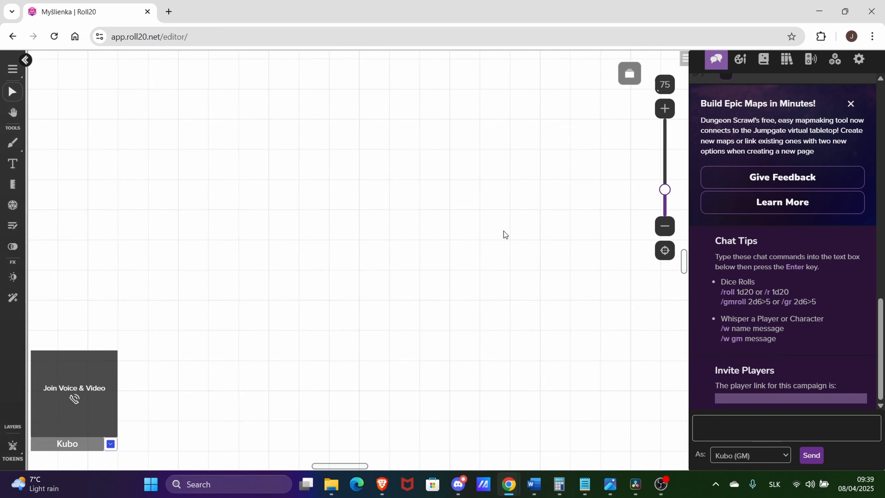
scroll(423, 262, "up", 5)
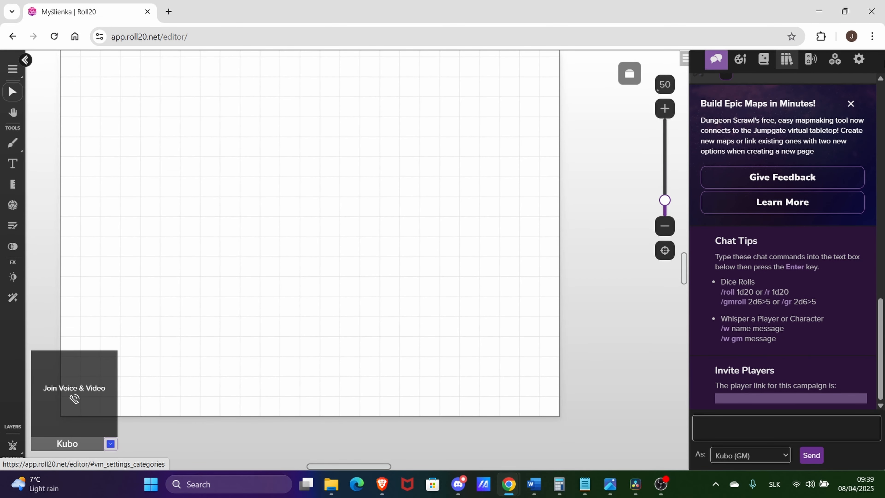
Open the Personalization & Display settings and select the text of the display name.
left_click(858, 59)
scroll(852, 209, "up", 2)
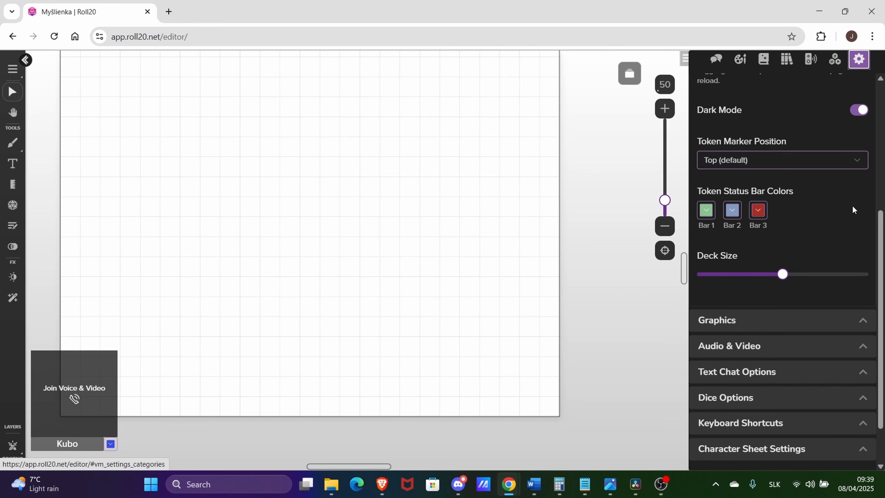
scroll(852, 204, "up", 5)
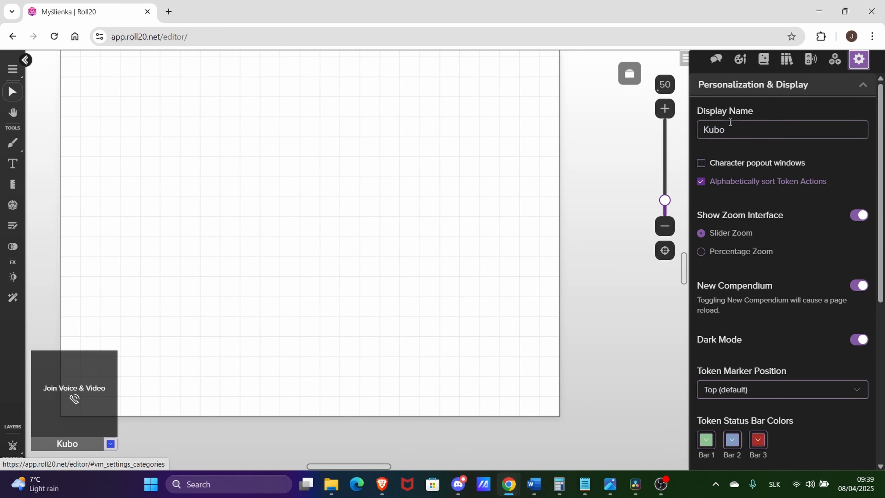
left_click_drag(725, 134, 766, 127)
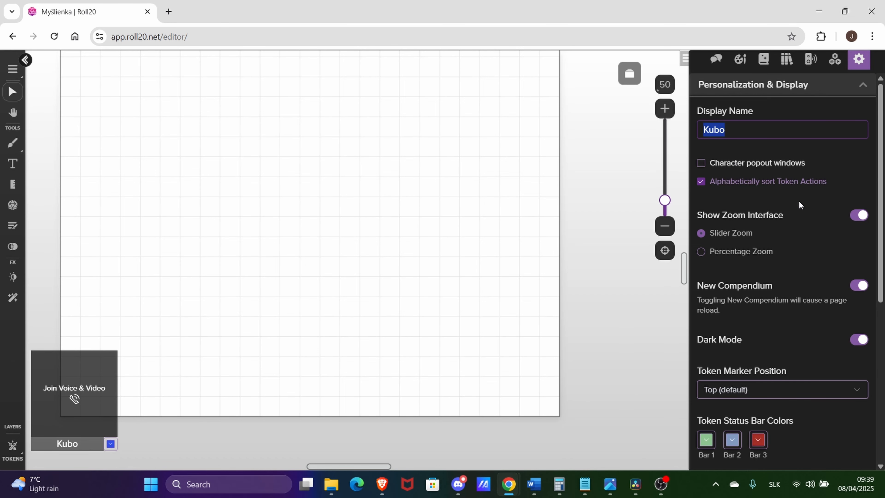
Try the Dark Mode toggle in the Personalization & Display settings.
scroll(798, 205, "down", 2)
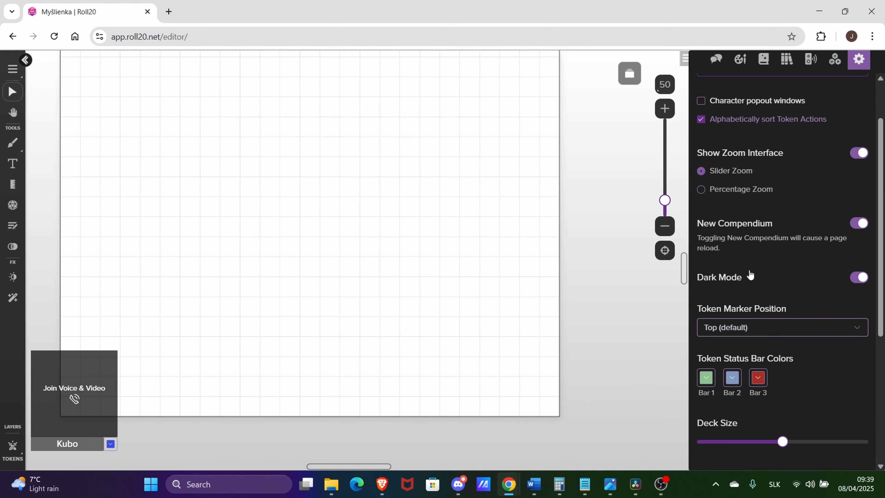
left_click(750, 276)
left_click(852, 278)
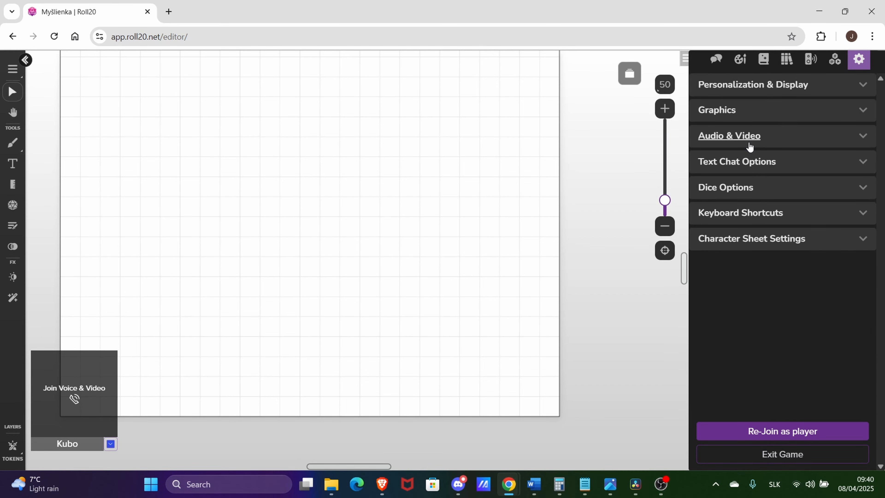
Set the player video/avatar size to Names only in the Video Display settings and dismiss the Join Voice & Video prompt.
left_click(748, 142)
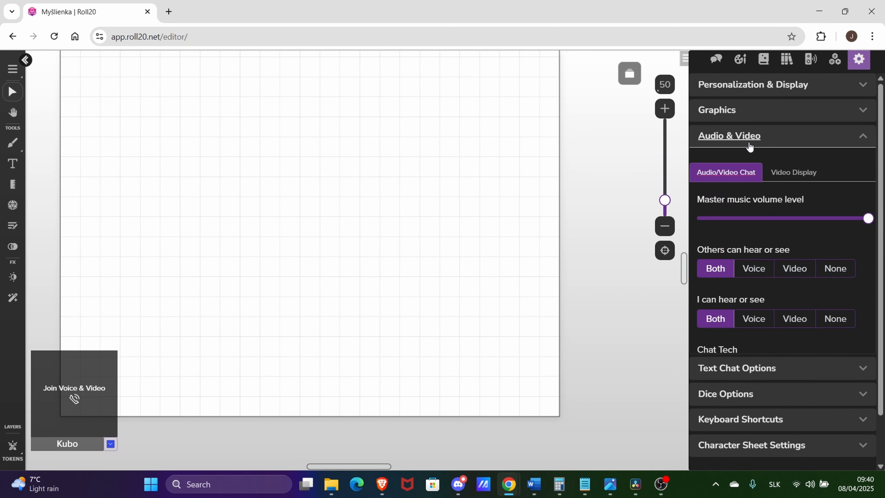
left_click(788, 174)
scroll(789, 174, "down", 1)
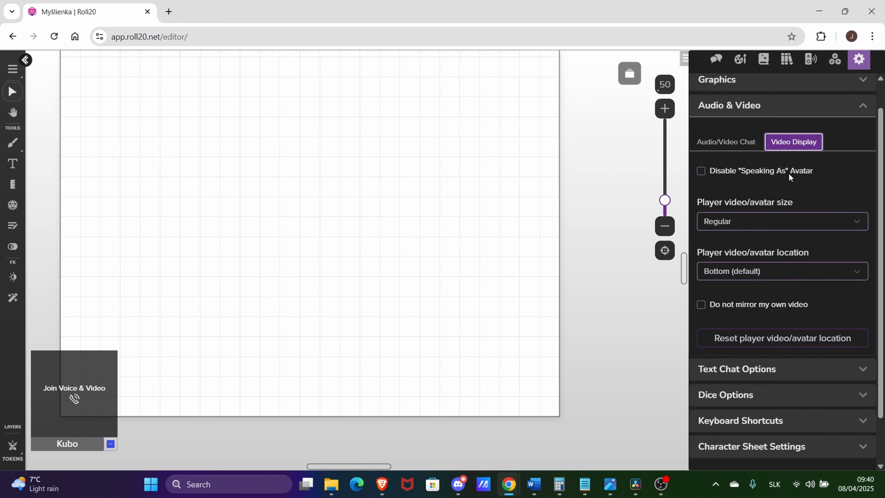
left_click(724, 214)
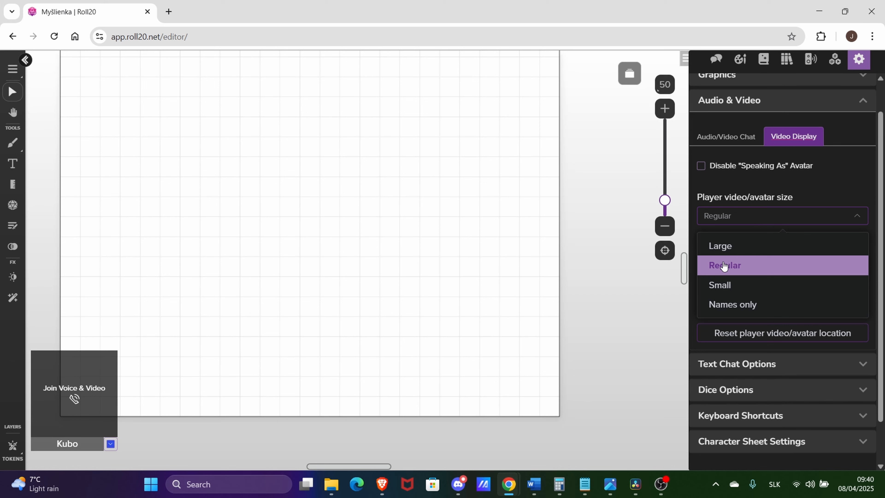
left_click(725, 306)
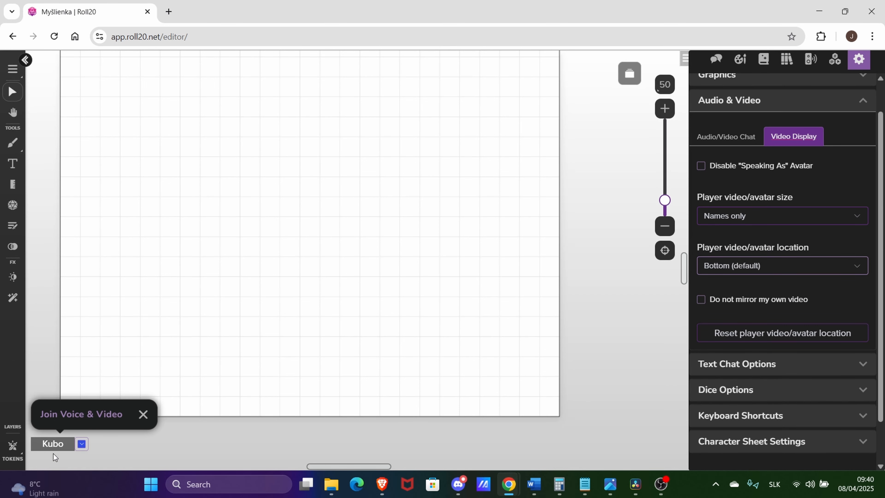
left_click(142, 414)
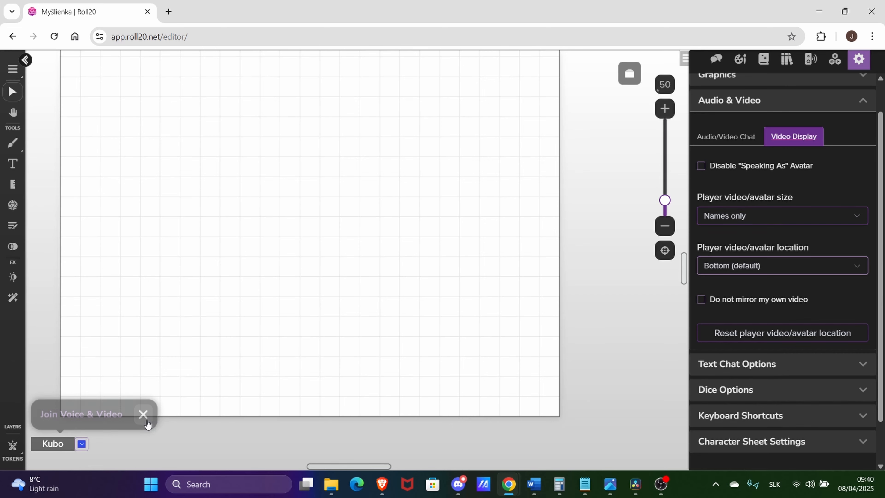
Place the Voľný charakter 1 token from the journal onto the map grid.
left_click(716, 59)
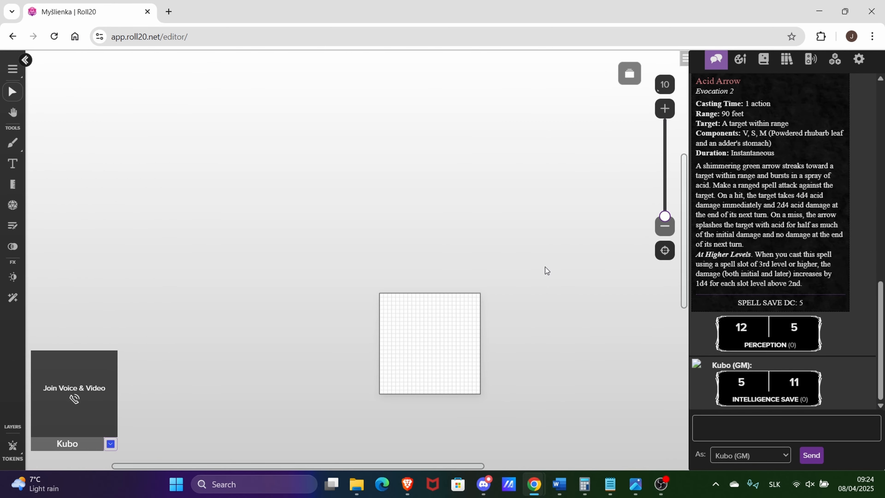
left_click(763, 59)
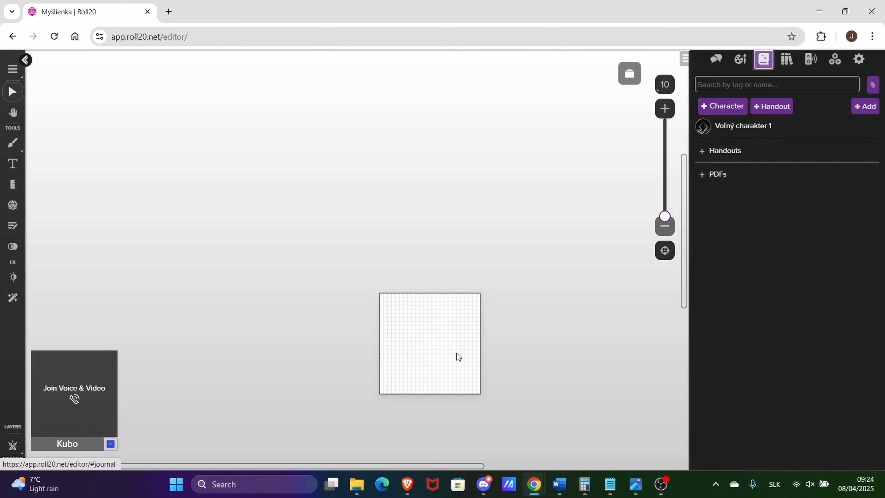
scroll(456, 353, "up", 5)
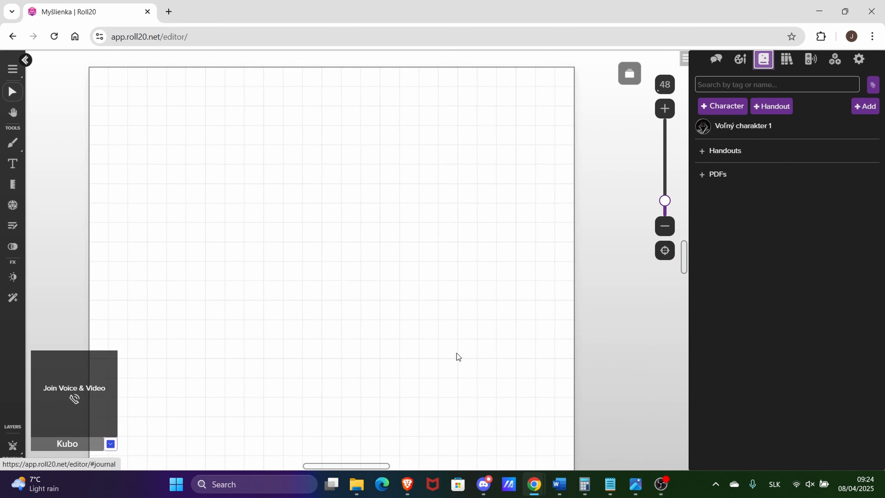
left_click_drag(740, 126, 468, 212)
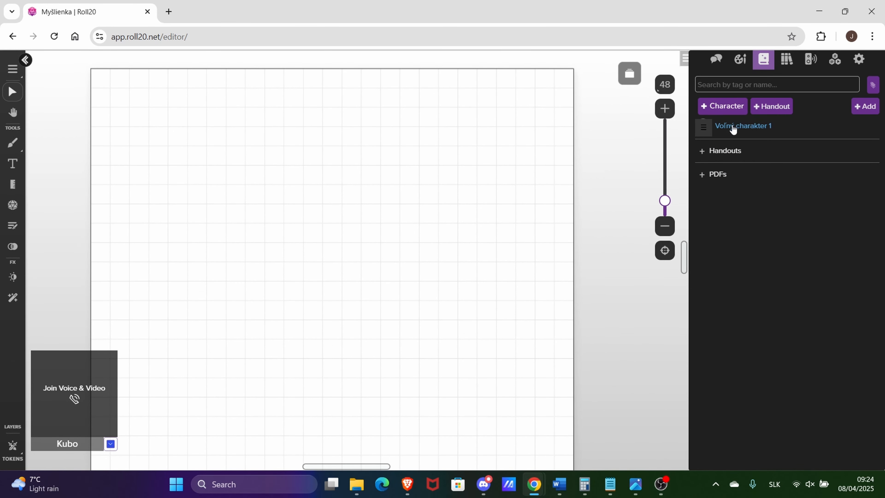
left_click_drag(746, 125, 372, 212)
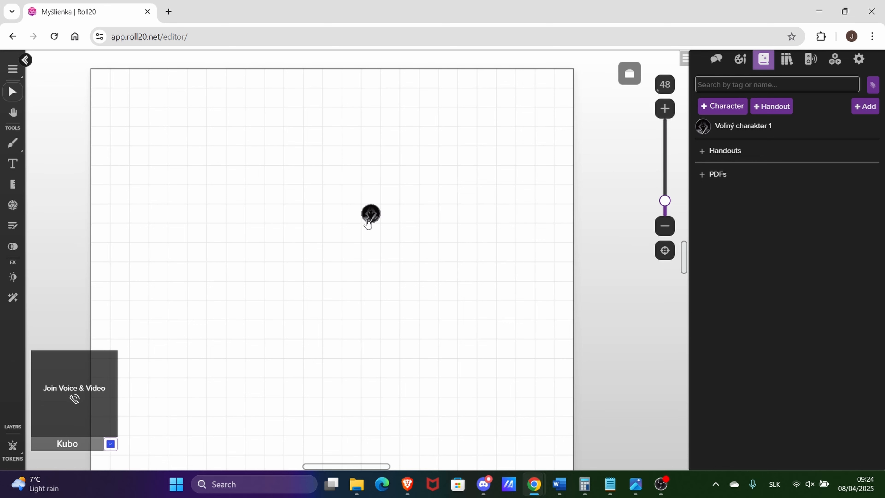
Select the character's token and move it one square down and one square left on the grid.
left_click(369, 219)
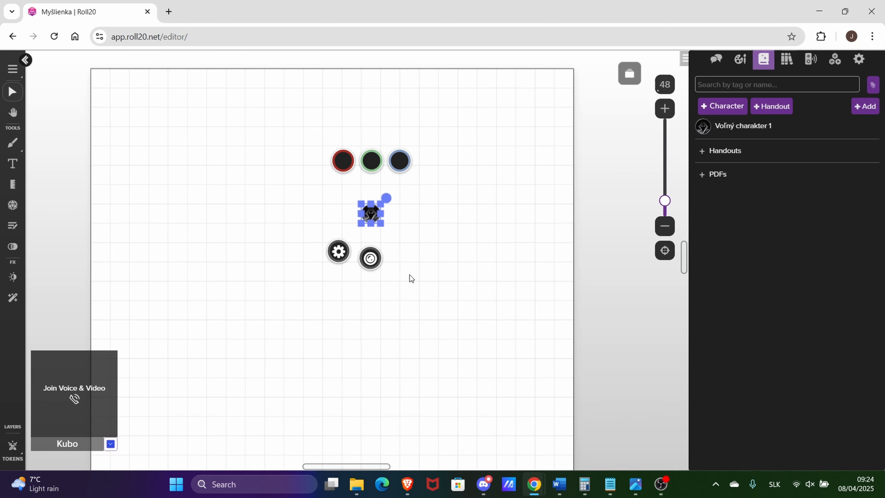
left_click_drag(409, 275, 456, 374)
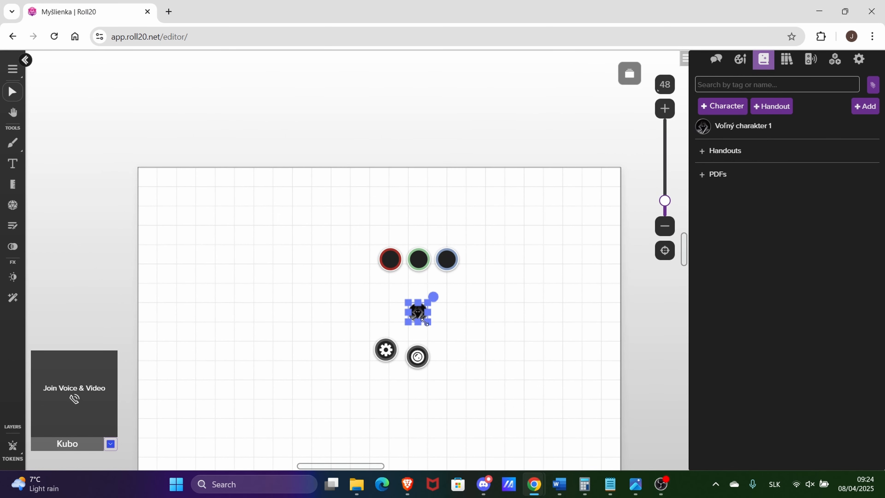
left_click_drag(417, 312, 397, 333)
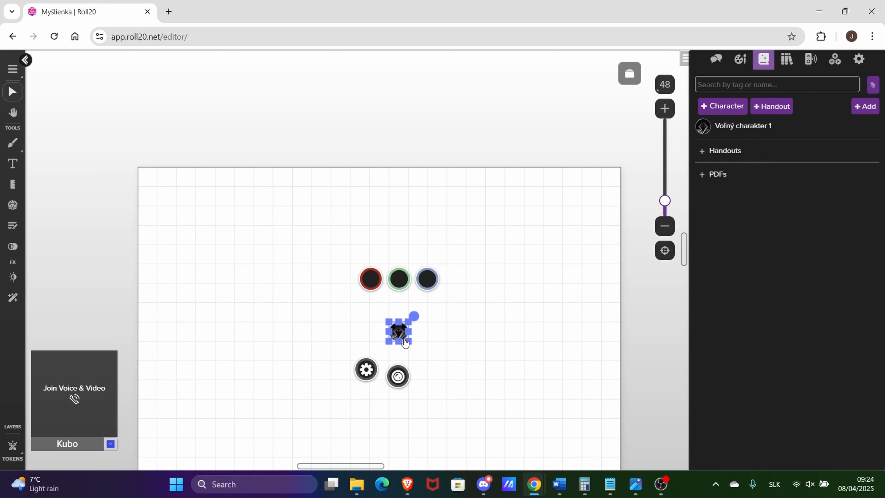
Set the token's green bar to 15 and its red bar to 13, then deselect the token.
left_click(403, 291)
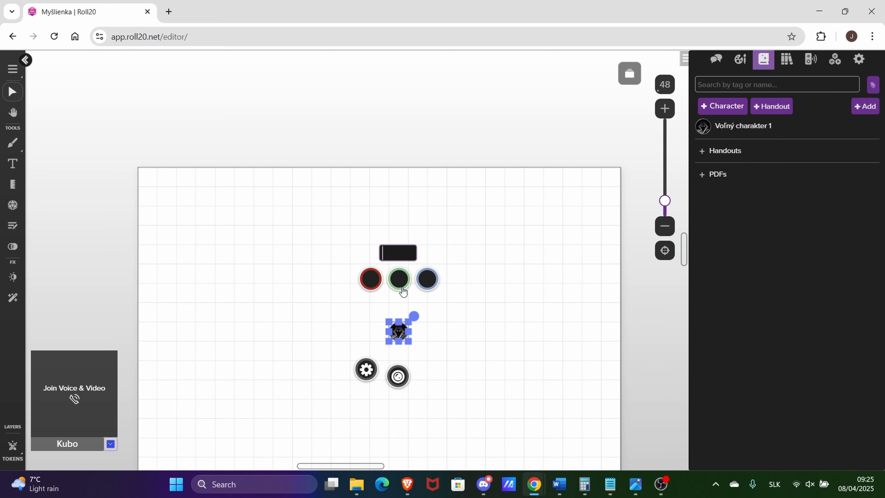
type("15")
key("Return")
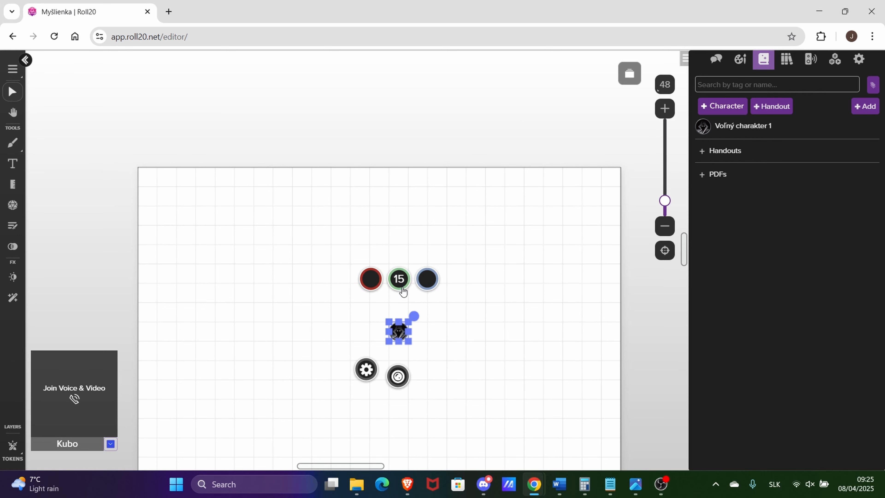
left_click(379, 281)
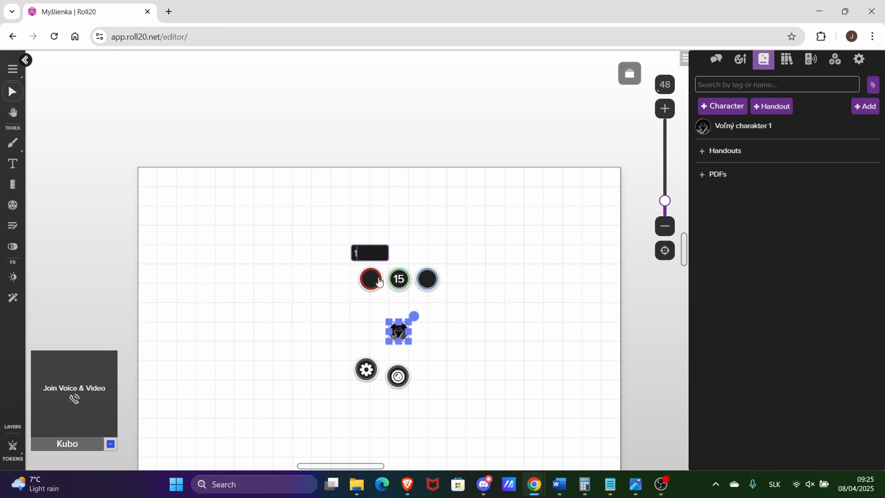
key("Return")
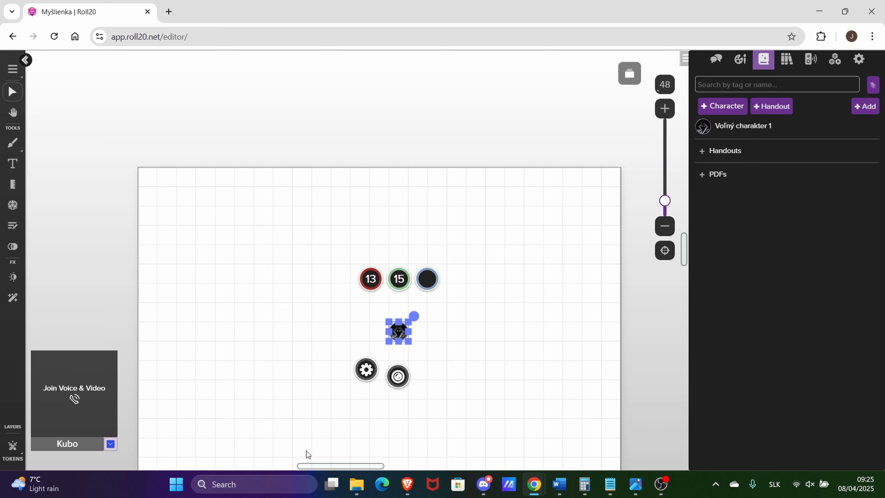
left_click(352, 348)
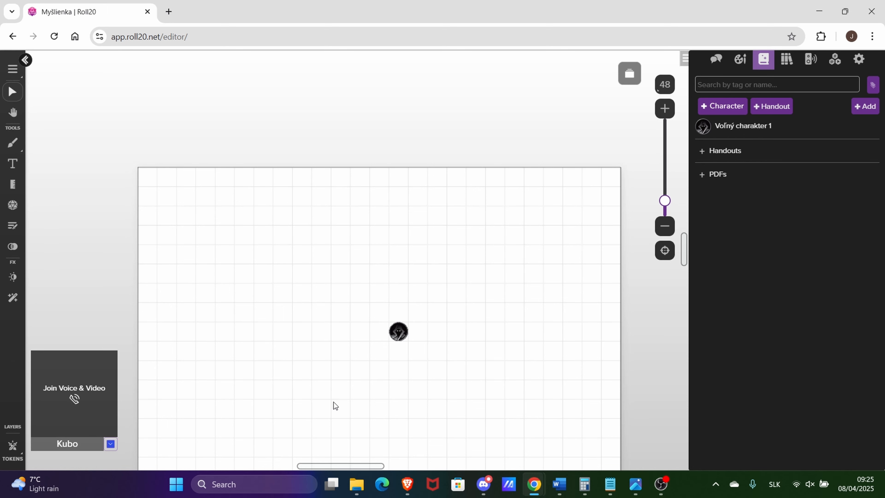
Reselect the character's token and delete it from the map.
left_click(399, 331)
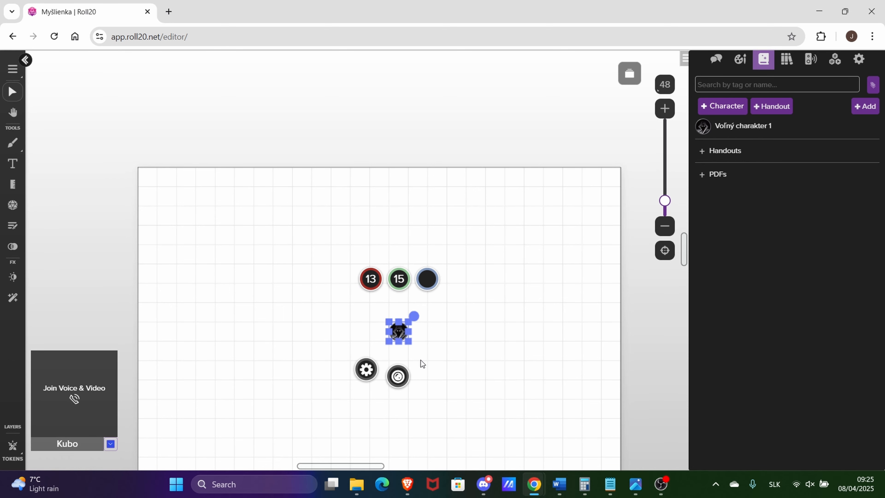
left_click(477, 360)
left_click_drag(436, 366, 349, 257)
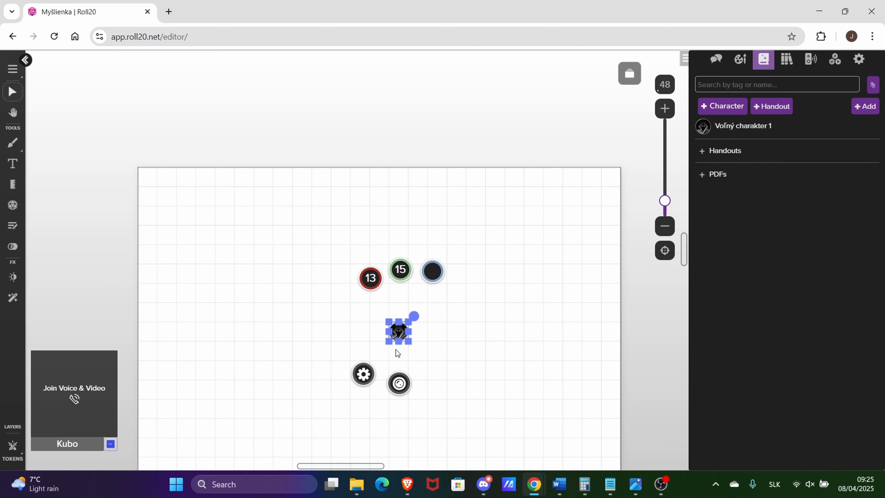
left_click(406, 325)
key("Delete")
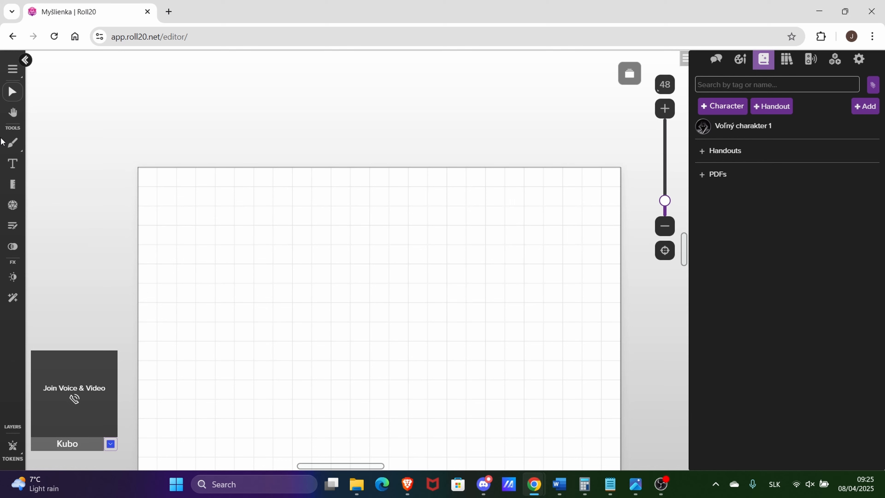
Draw a blue freehand scribble on the map, undo it, and return to the Select tool.
left_click(11, 116)
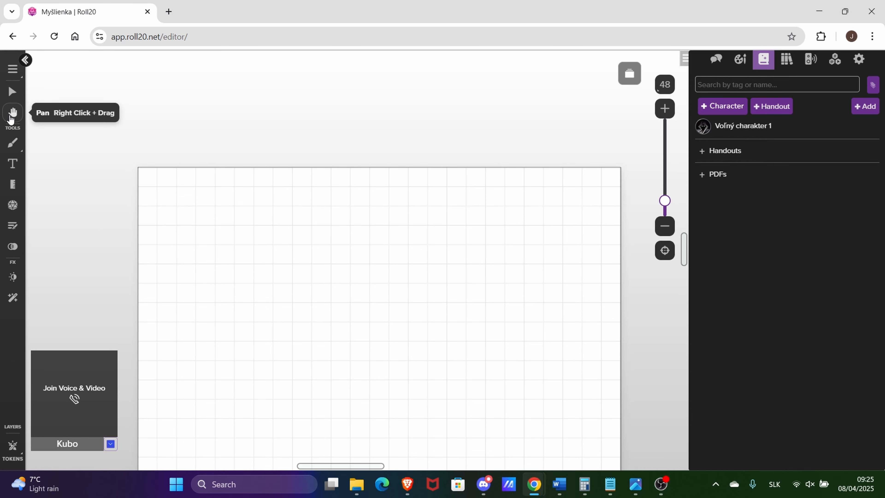
left_click(13, 143)
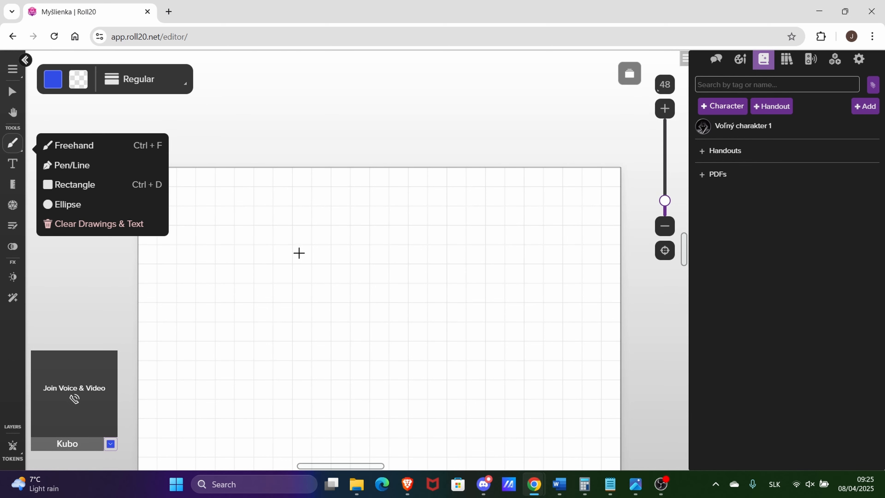
mouse_move(299, 254)
left_mouse_down()
mouse_move(297, 316)
mouse_move(322, 316)
mouse_move(259, 406)
mouse_move(350, 321)
left_mouse_up()
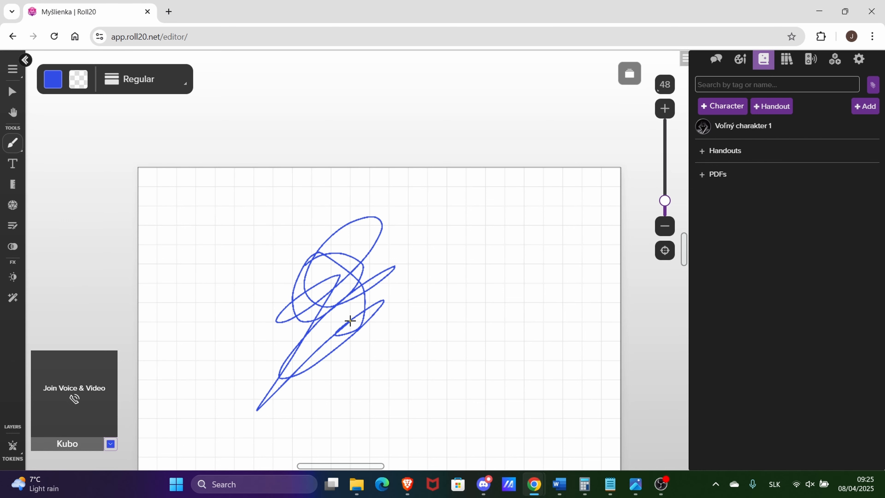
key("ctrl+z")
left_click(9, 95)
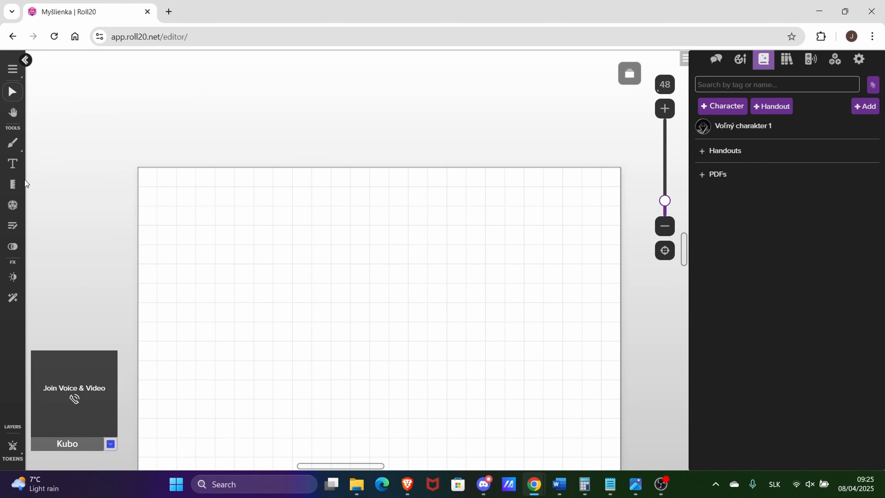
Enter the sample text "qcxvkbcx" on the map with the Text tool and erase all of it.
left_click(12, 163)
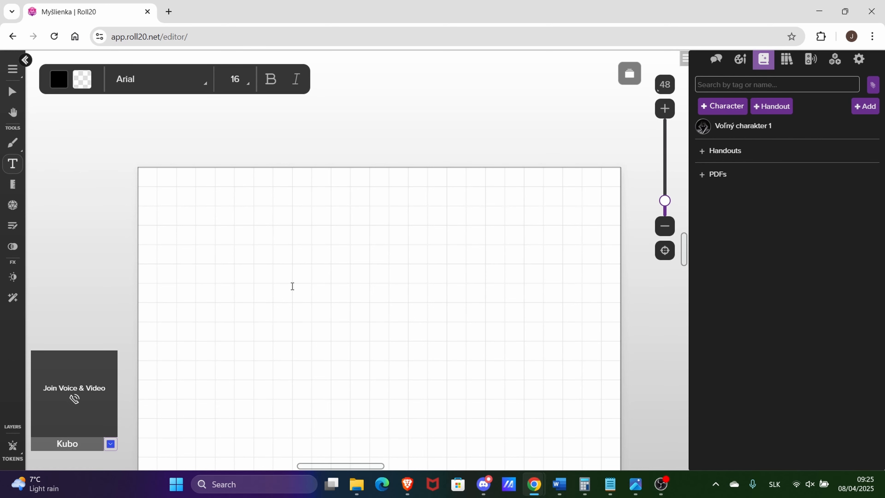
left_click(254, 236)
type("qcxvkbcx")
key("BackSpace")
key("BackSpace")
key("BackSpace")
key("BackSpace")
key("BackSpace")
key("BackSpace")
key("BackSpace")
key("BackSpace")
Roll a single D20 with the Dice Roller while the chat is displayed, and close the roller.
left_click(12, 205)
left_click(716, 59)
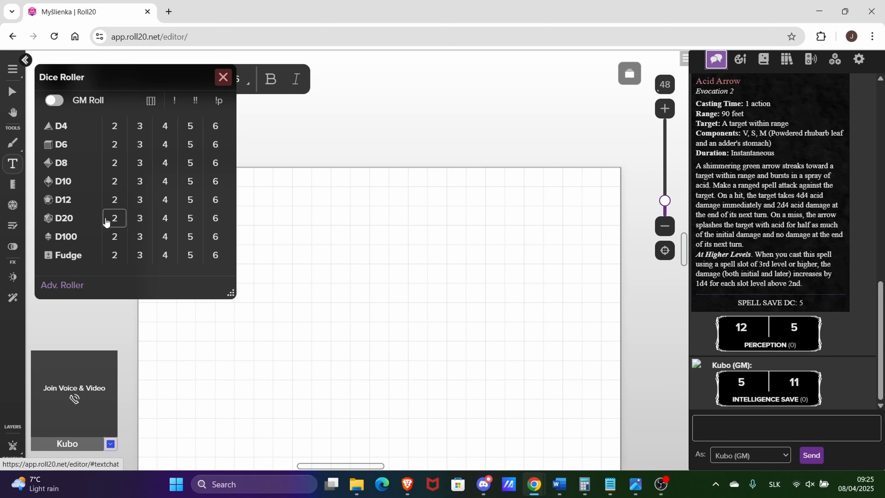
left_click(57, 225)
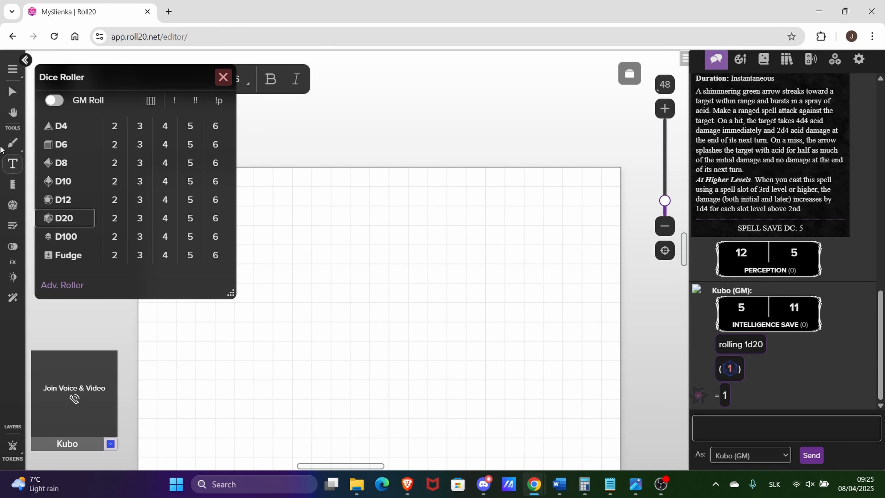
left_click(5, 93)
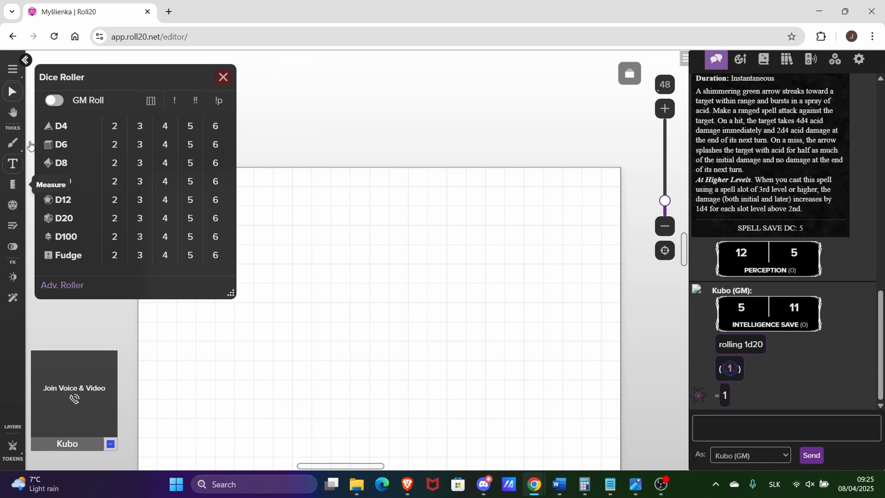
left_click(223, 77)
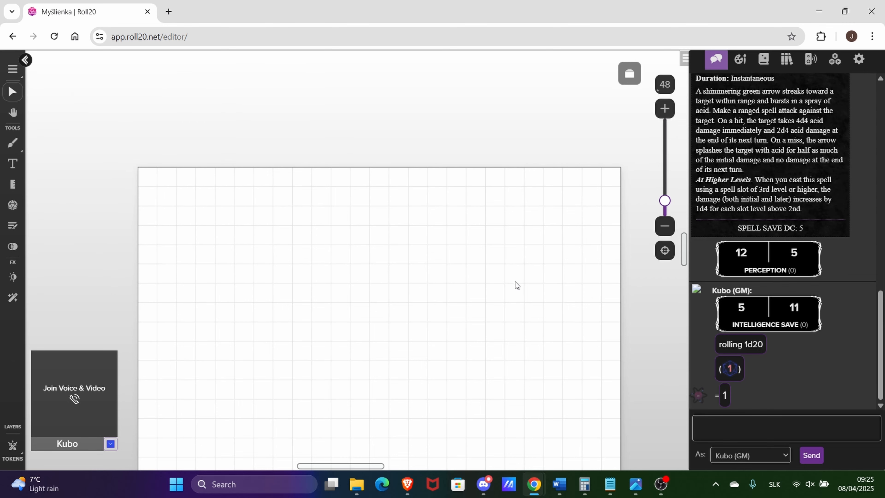
Roll a five-sided die by sending the chat command "/r 1d5".
left_click(725, 420)
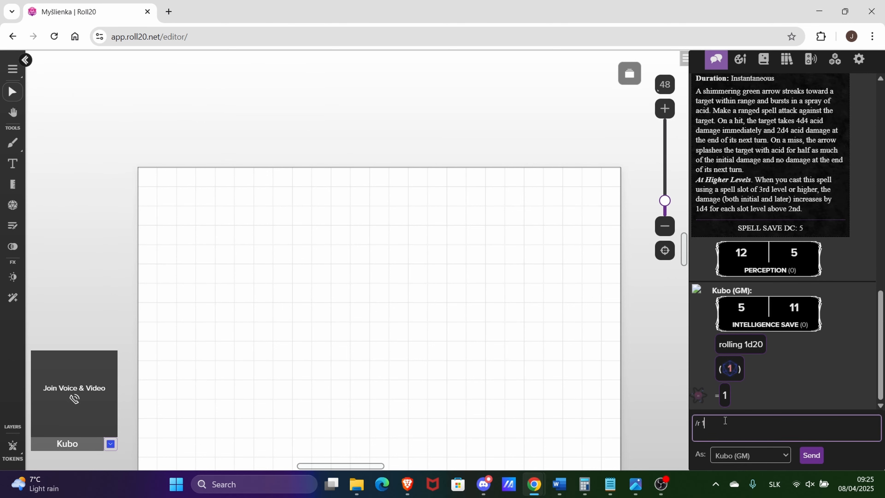
type("/r 1d5")
key("Return")
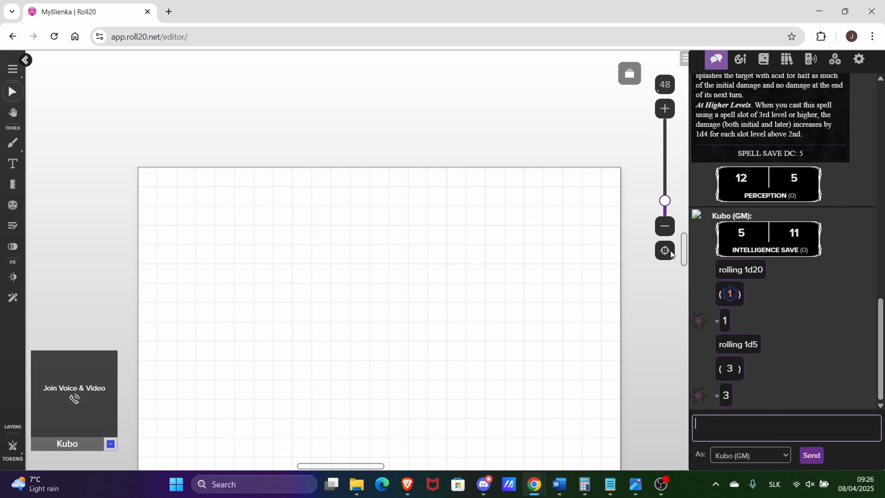
left_click(686, 283)
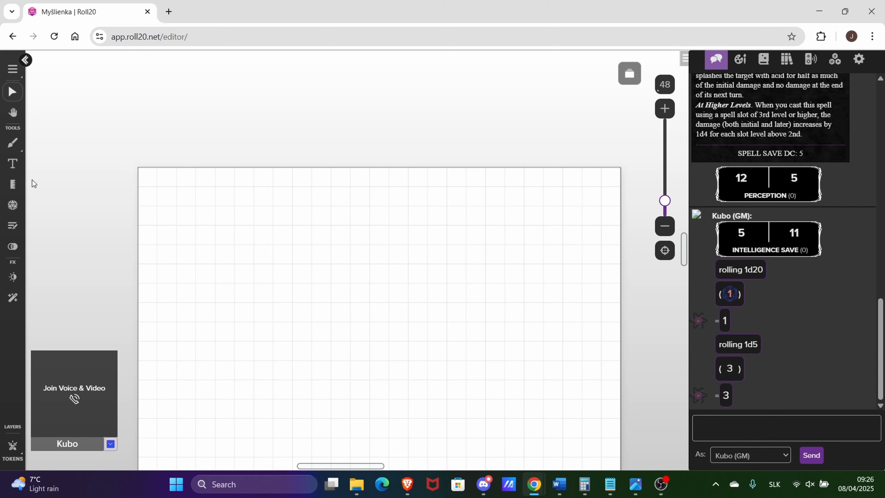
Open the Turn Order window, shift it slightly on the map and close it.
left_click(12, 182)
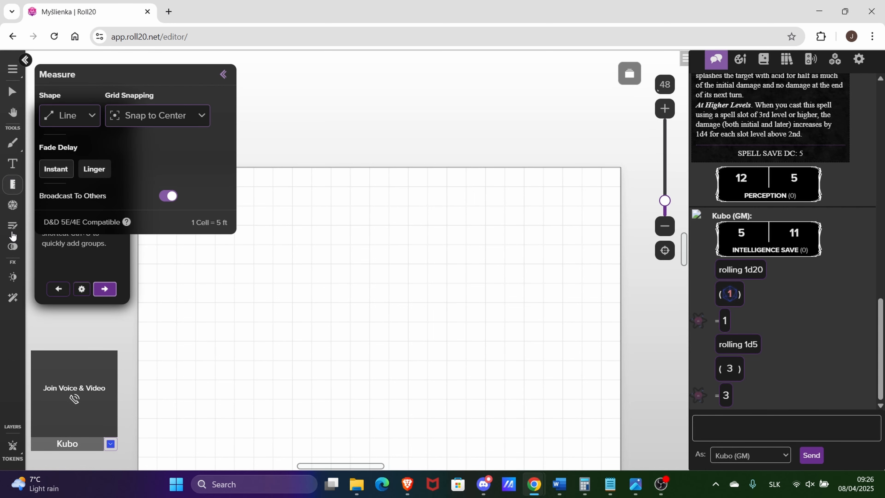
left_click(222, 81)
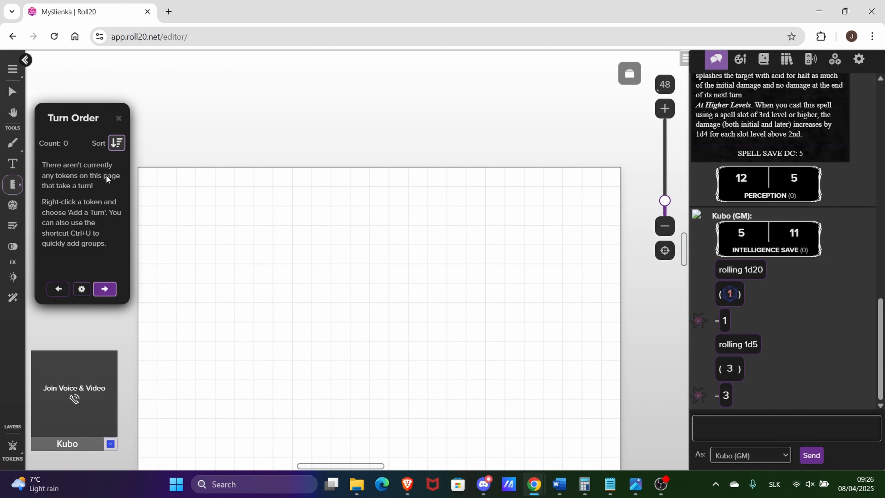
mouse_move(66, 117)
left_mouse_down()
mouse_move(312, 188)
mouse_move(141, 127)
mouse_move(62, 123)
left_mouse_up()
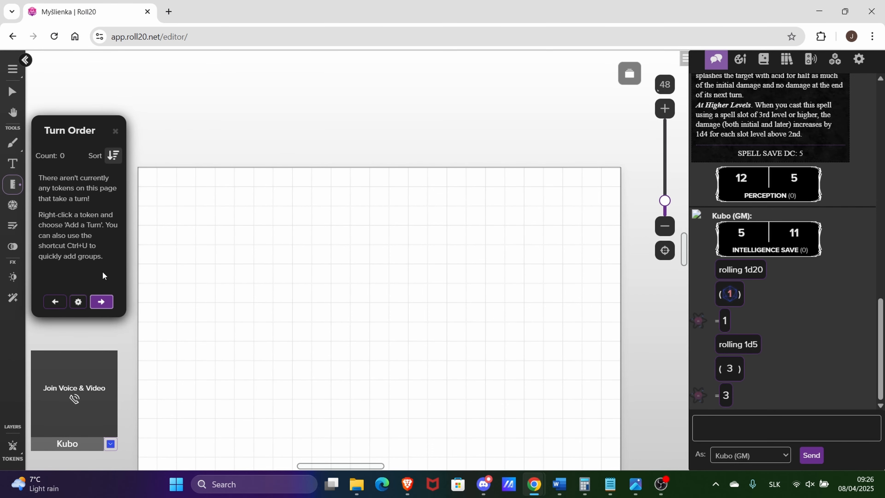
left_click(115, 131)
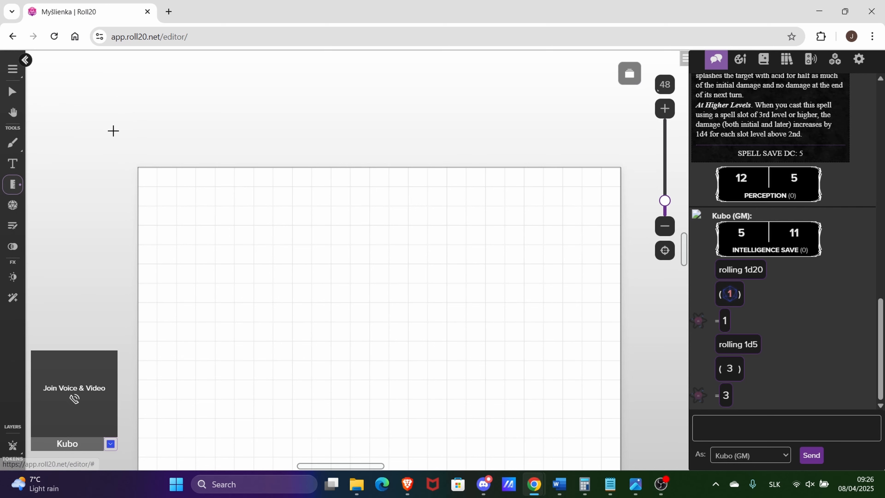
left_click(12, 246)
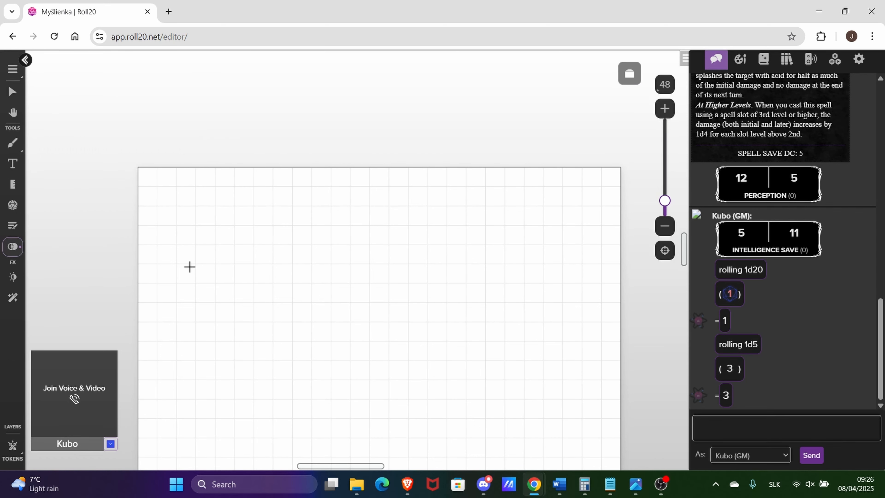
Measure one horizontal and one diagonal distance across the map grid using the Measure tool's Line shape.
left_click(13, 185)
left_click_drag(167, 310, 500, 310)
mouse_move(19, 185)
left_click_drag(244, 350, 474, 233)
Measure an area on the map with the Square shape and another with the Circle shape.
mouse_move(13, 184)
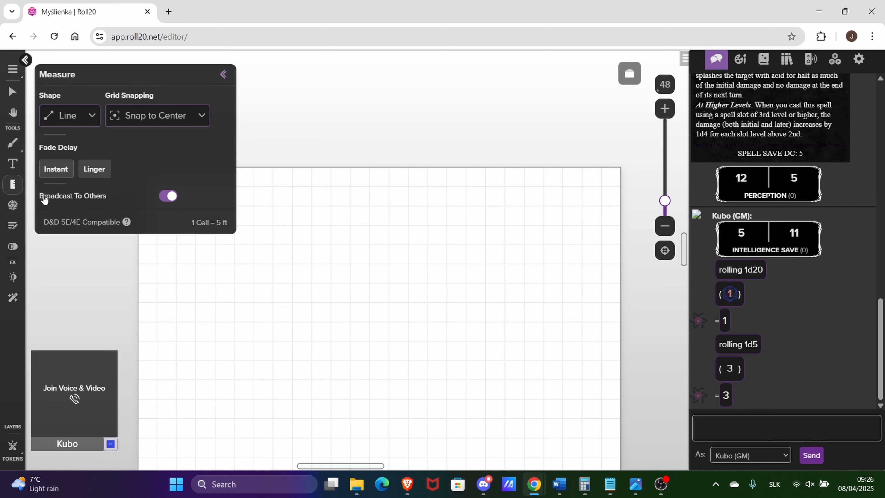
left_click(63, 115)
left_click(67, 163)
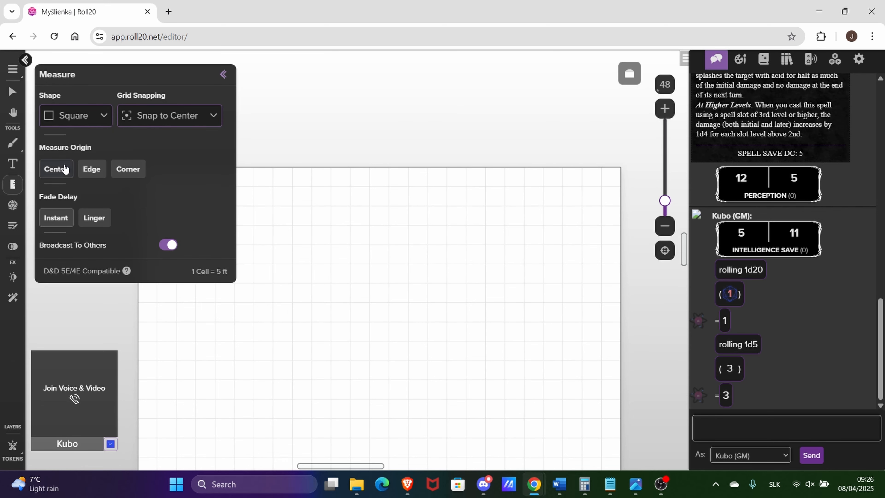
left_click_drag(339, 273, 427, 260)
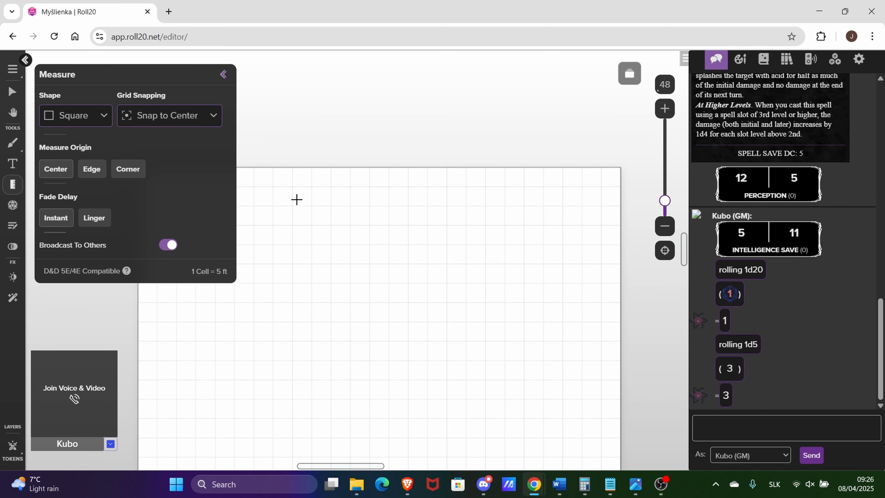
left_click(104, 117)
left_click(66, 185)
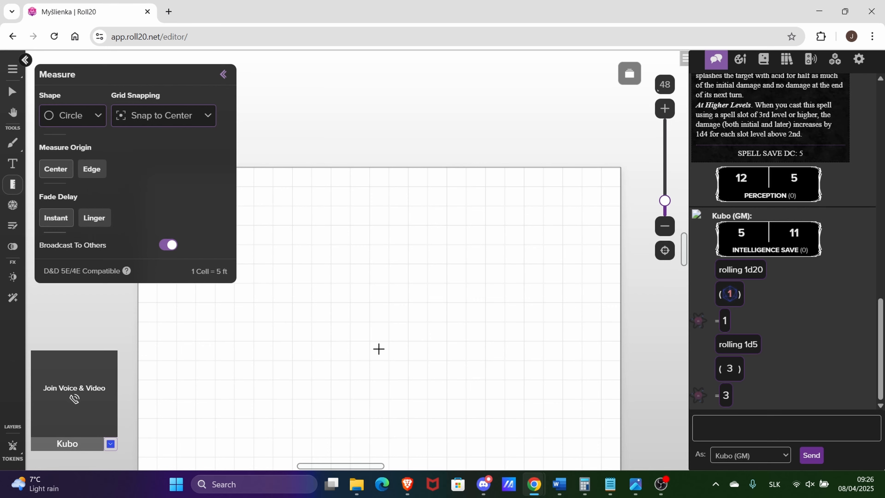
left_click_drag(379, 351, 467, 335)
Measure an area on the map with the Cone shape and another with the Beam shape.
left_click(164, 116)
left_click(84, 116)
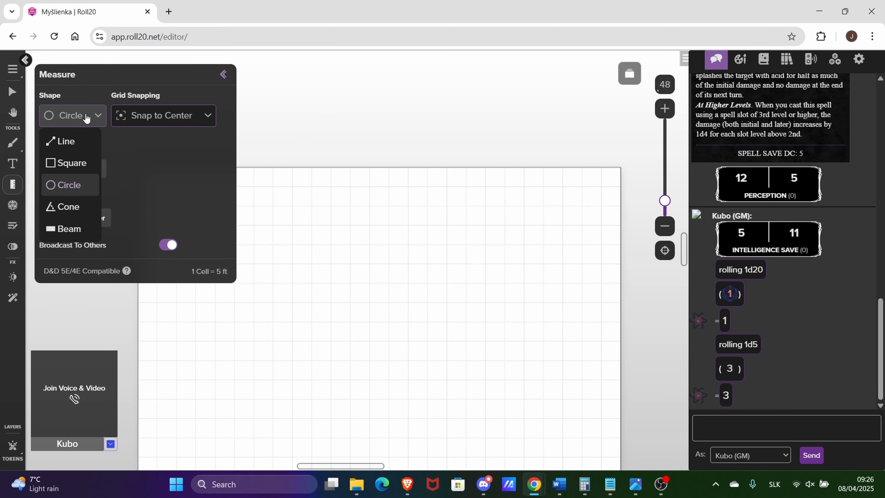
left_click(72, 203)
left_click_drag(363, 301, 475, 251)
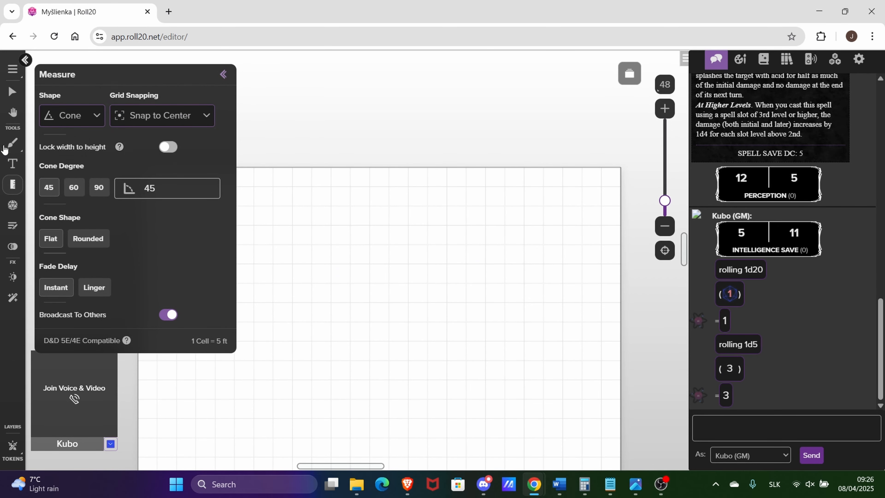
left_click(92, 123)
left_click(52, 228)
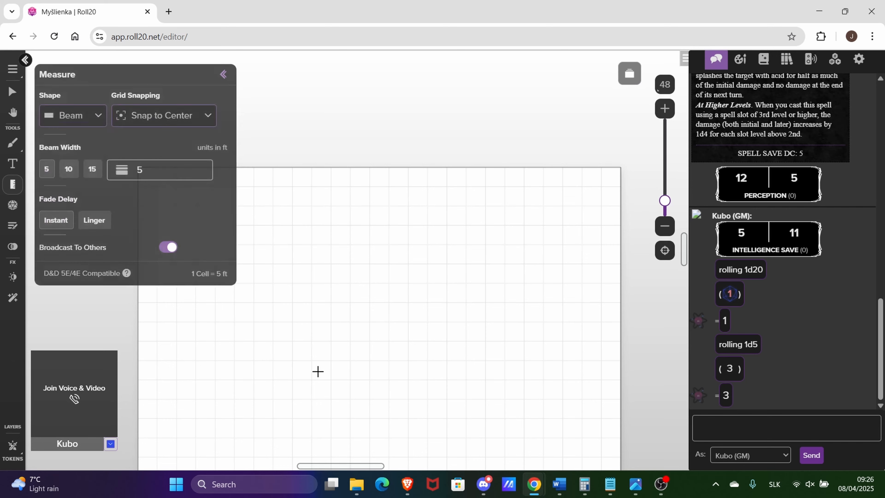
left_click_drag(318, 370, 480, 286)
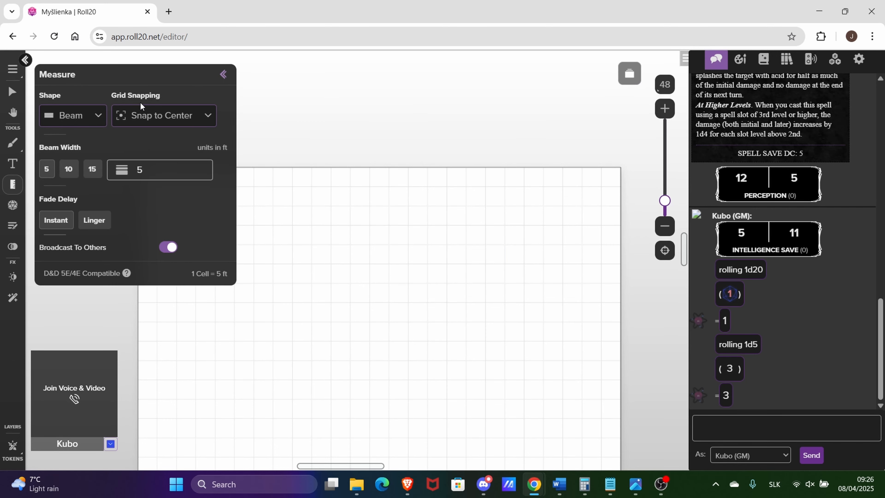
Examine the Measure tool's grid snapping options and return to the Select tool.
left_click(141, 110)
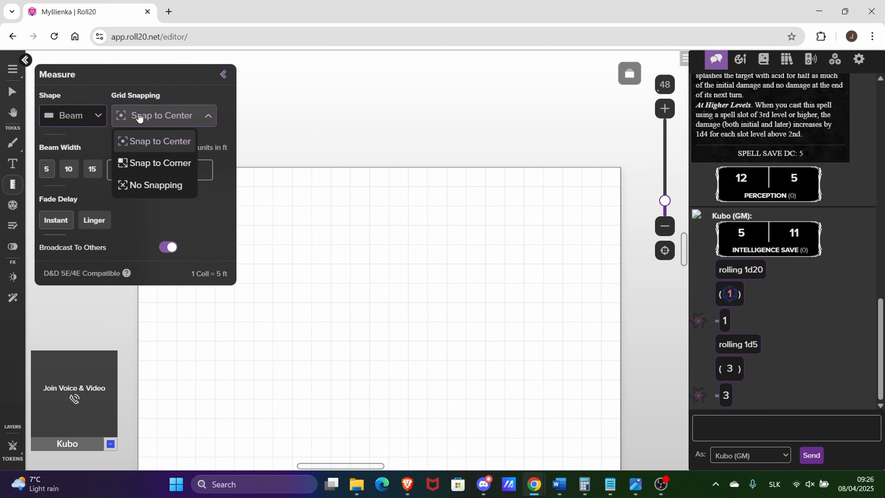
left_click(157, 234)
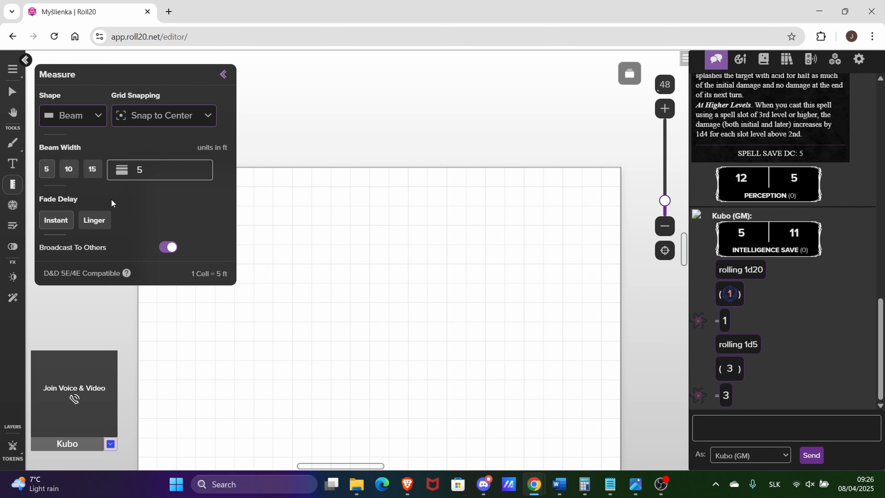
left_click(17, 98)
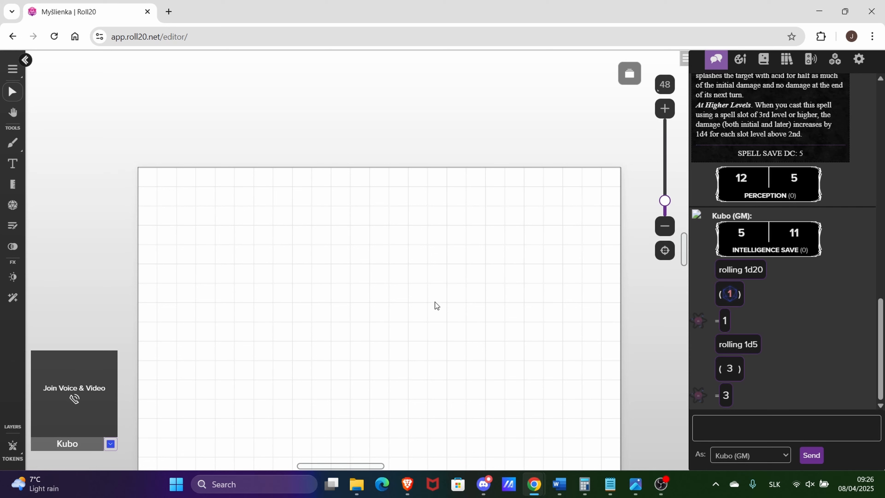
left_click_drag(731, 414, 706, 231)
left_click(745, 407)
mouse_move(738, 394)
left_mouse_down()
mouse_move(721, 340)
mouse_move(719, 208)
mouse_move(701, 106)
mouse_move(677, 62)
mouse_move(742, 390)
left_mouse_up()
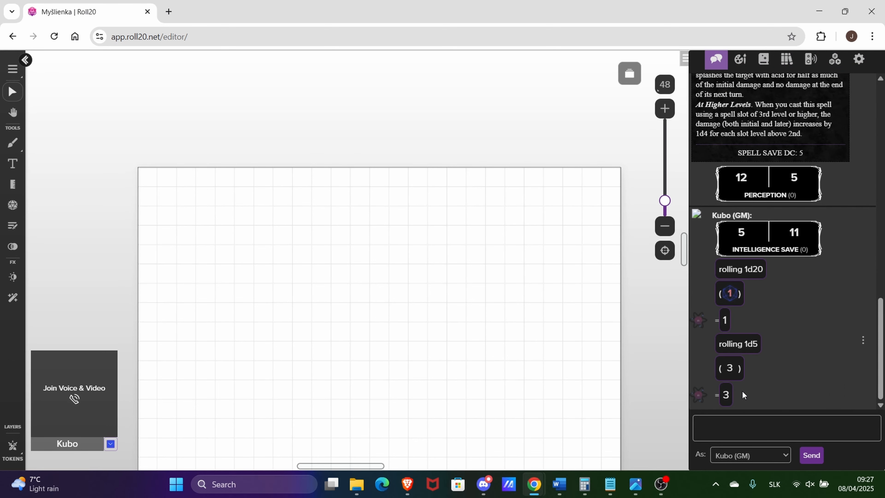